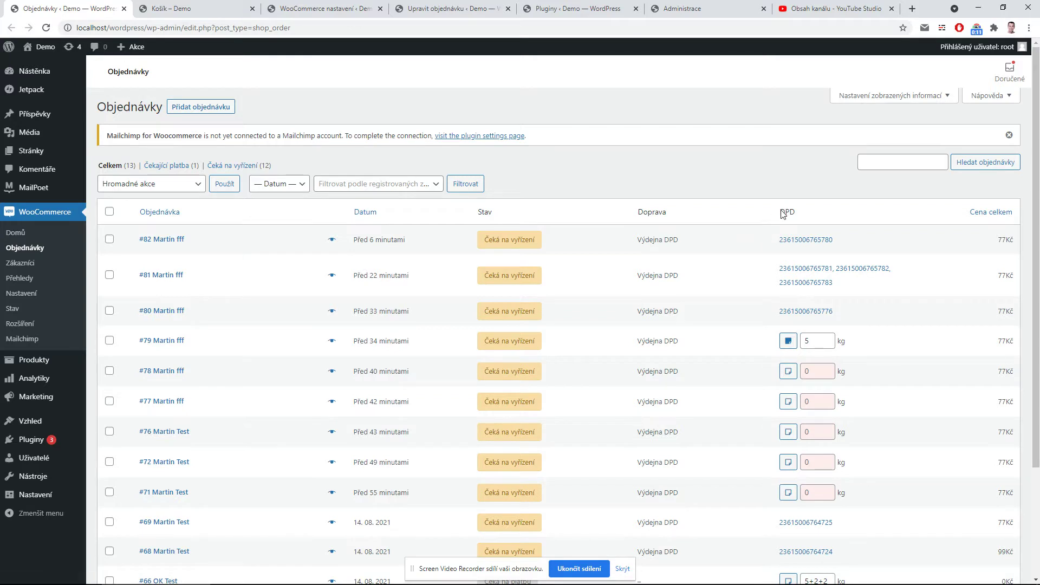
# Set the DPD parcel weights to 3 kg for the fifth listed order and 5+5 kg for the sixth
pyautogui.click(790, 204)
pyautogui.scroll(-1, 812, 292)
pyautogui.scroll(-1, 769, 309)
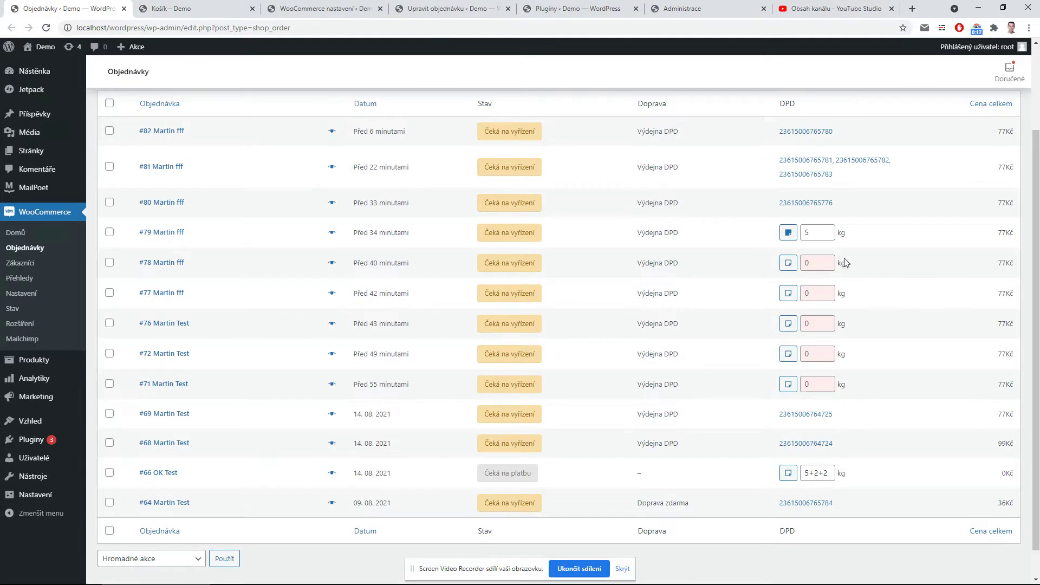
pyautogui.click(821, 266)
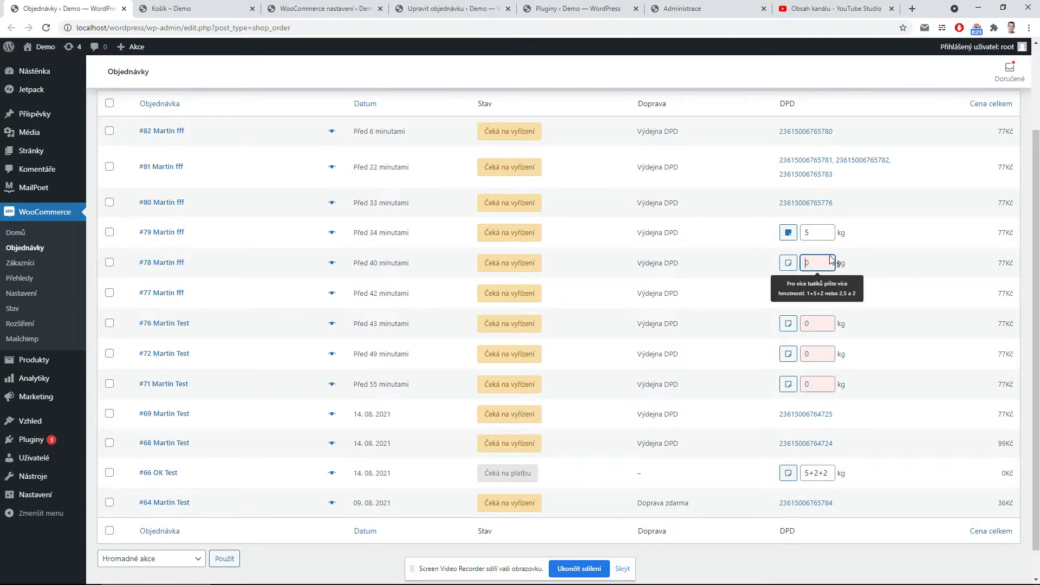
pyautogui.press('Return')
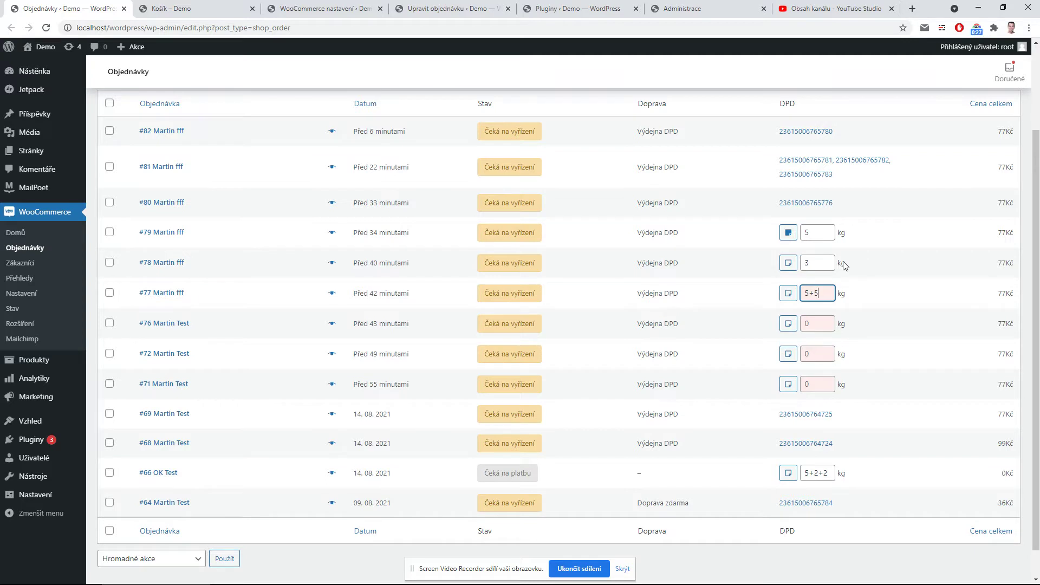
pyautogui.press('Return')
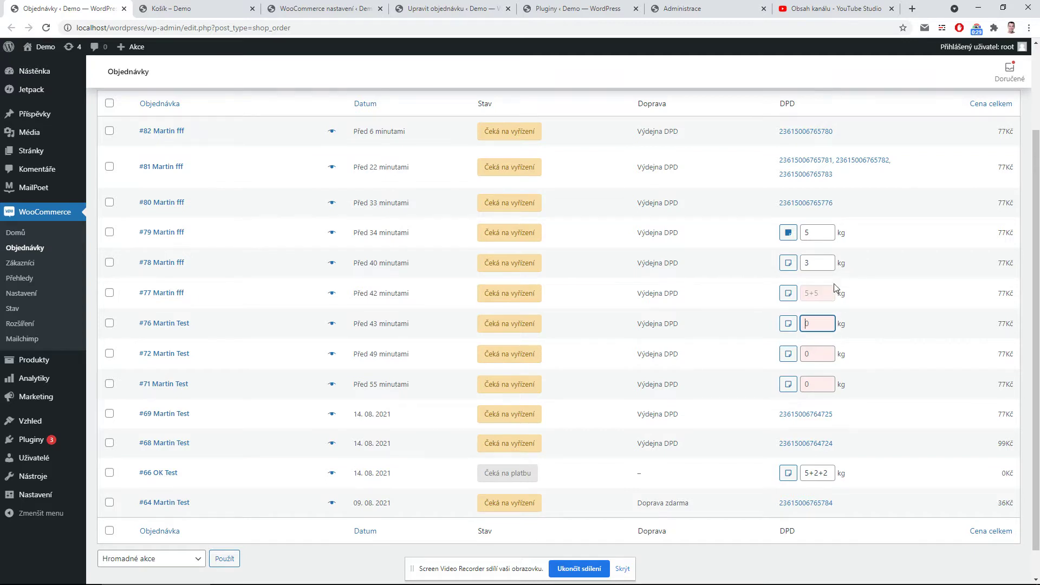
# Run the bulk action "Importovat zásilky a tisk štítků" on the fourth, fifth and seventh listed orders
pyautogui.click(108, 233)
pyautogui.click(110, 263)
pyautogui.click(109, 323)
pyautogui.scroll(2, 245, 193)
pyautogui.click(153, 190)
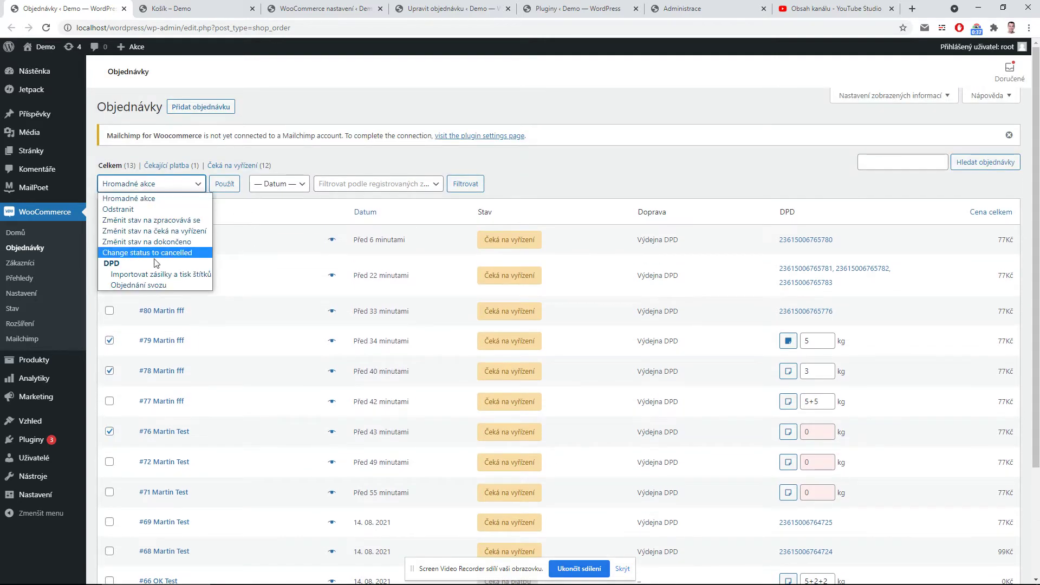
pyautogui.click(158, 275)
pyautogui.click(224, 184)
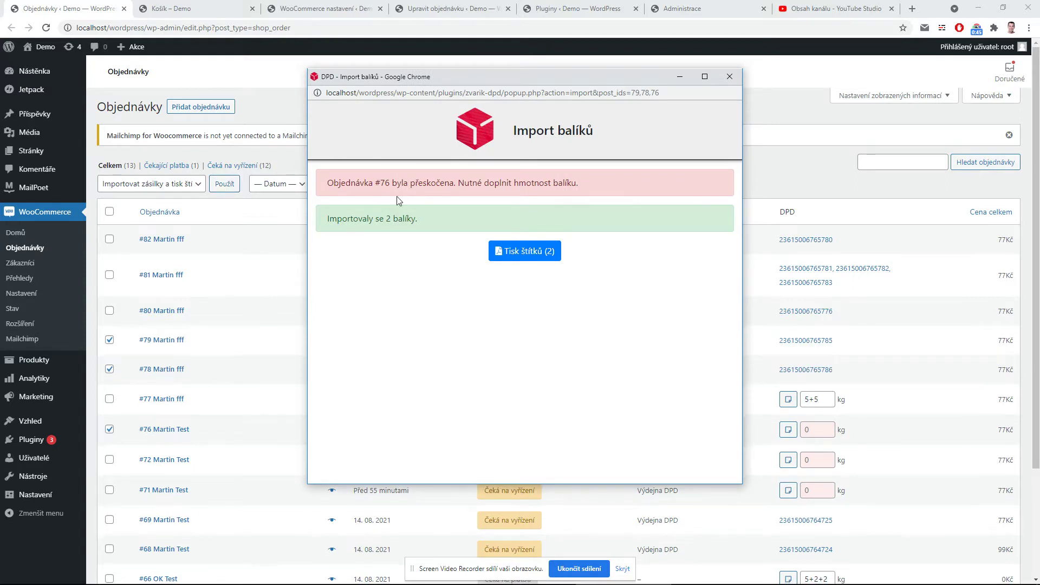
# Open the shipping labels of the imported parcels and look through both pages
pyautogui.scroll(-1, 248, 286)
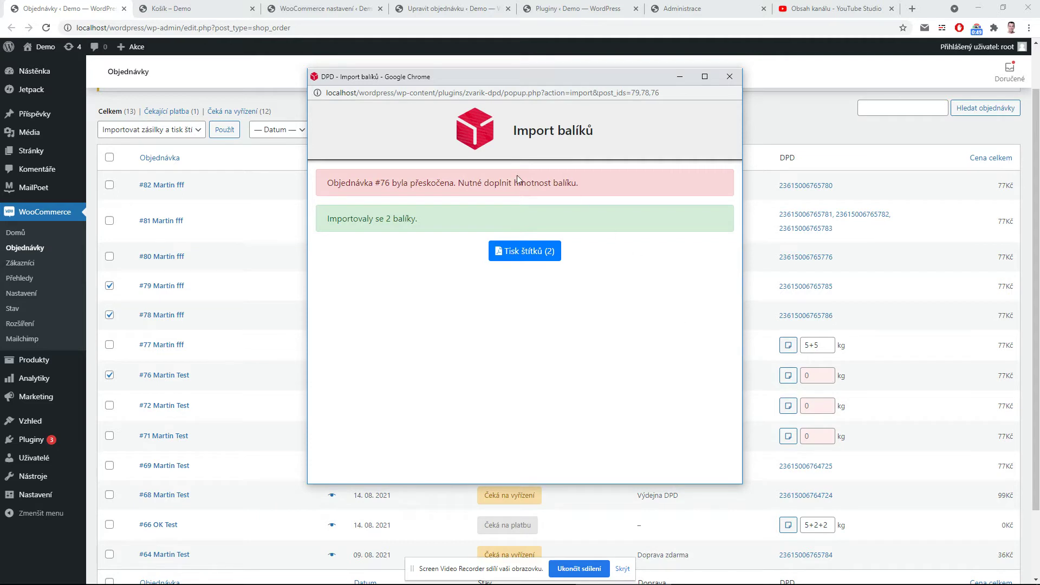
pyautogui.click(529, 259)
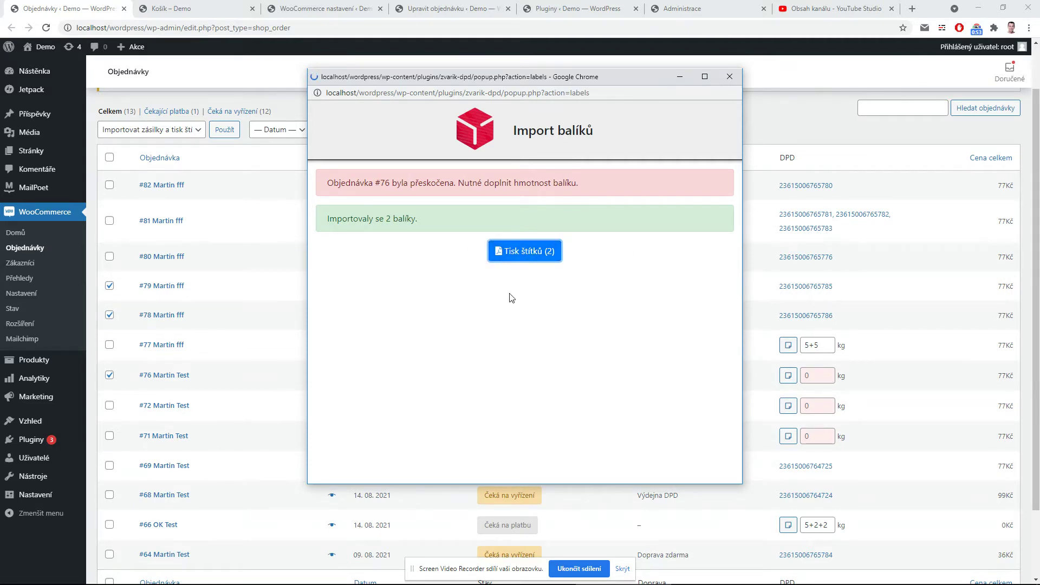
pyautogui.scroll(-4, 630, 269)
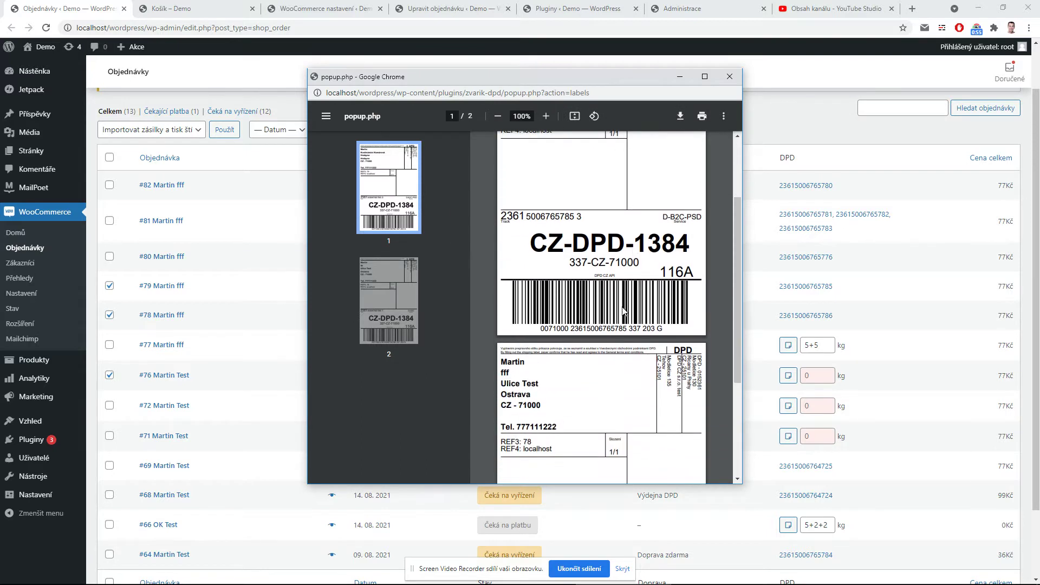
pyautogui.scroll(4, 630, 269)
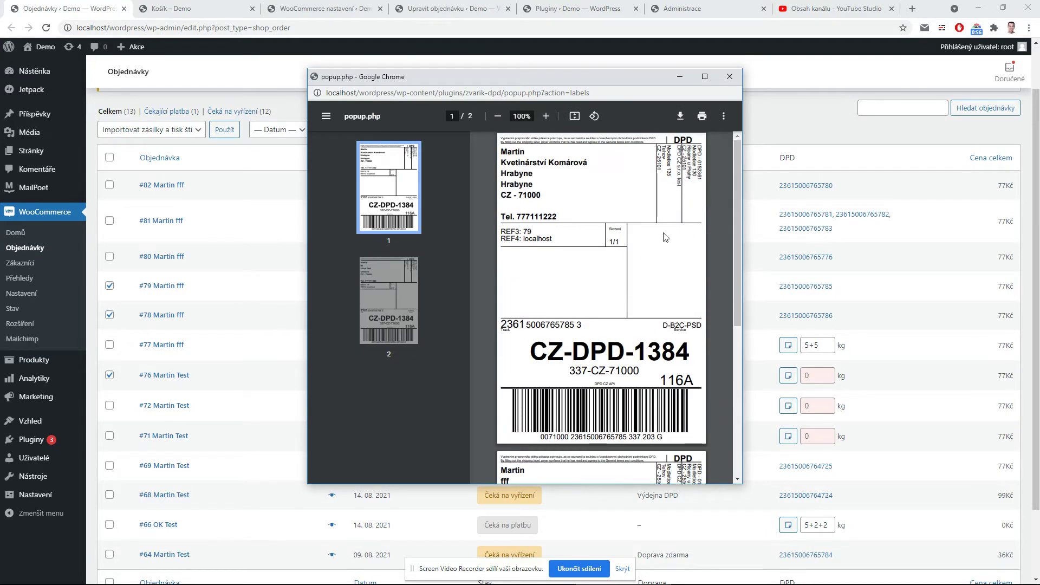
# Preview the label printout with 4 pages per sheet, and close the label window without printing
pyautogui.click(701, 116)
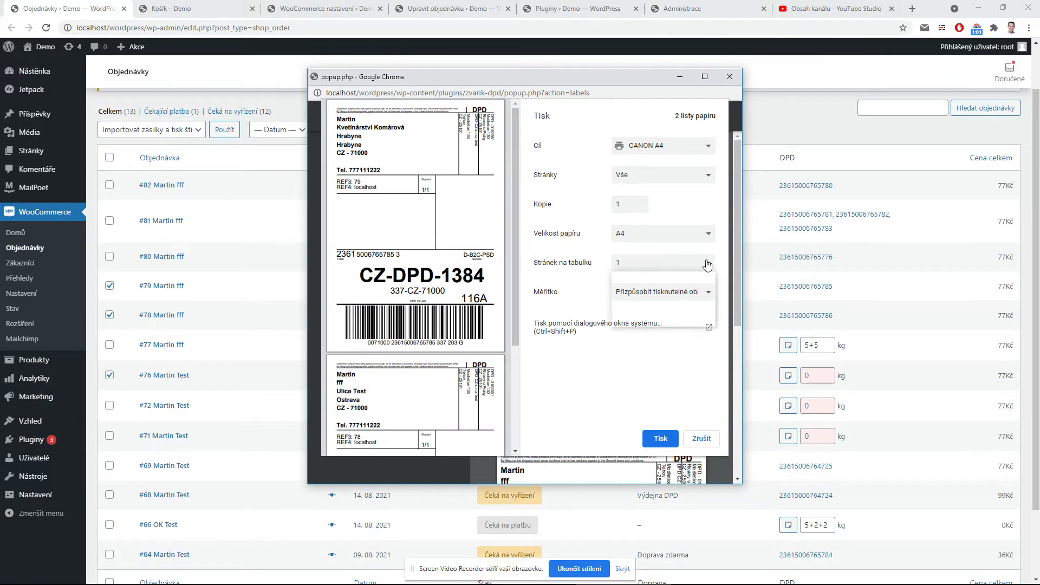
pyautogui.click(642, 262)
pyautogui.click(670, 295)
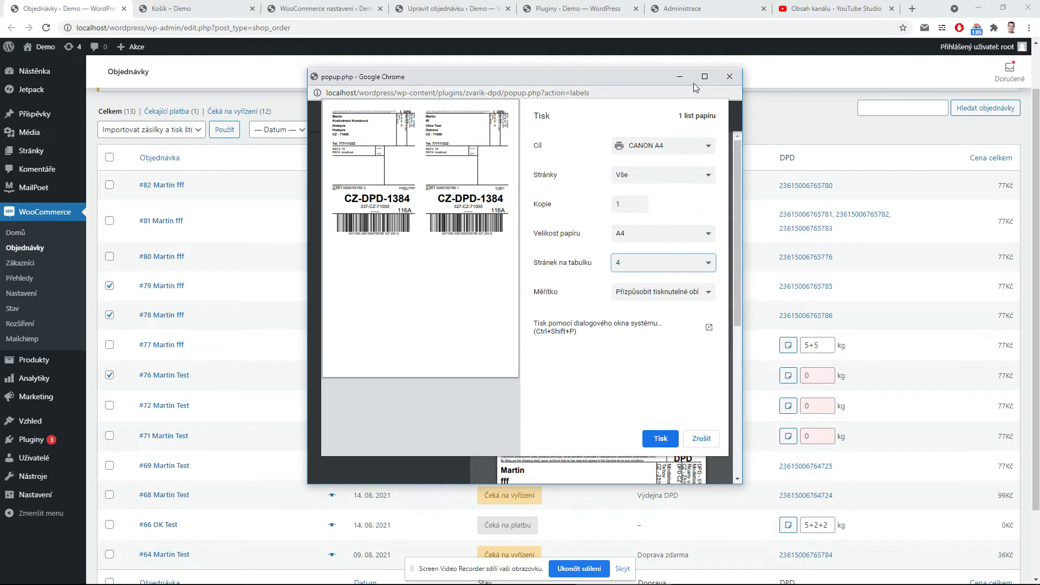
pyautogui.click(730, 78)
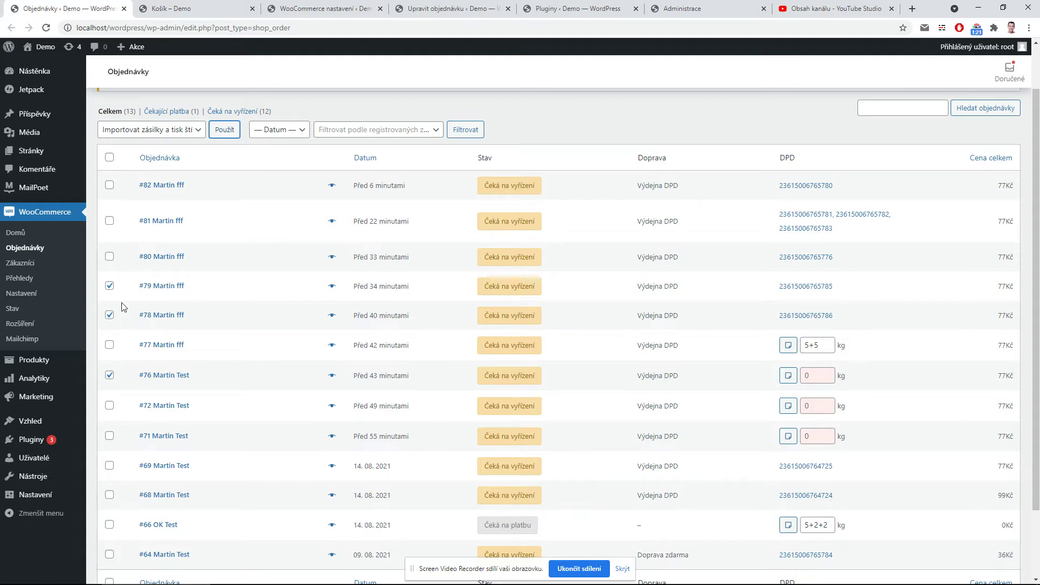
# With no orders selected, order a DPD pickup on 23.08.2021 for the parcels imported on 21.08.2021, and close the pickup window
pyautogui.click(163, 130)
pyautogui.click(177, 231)
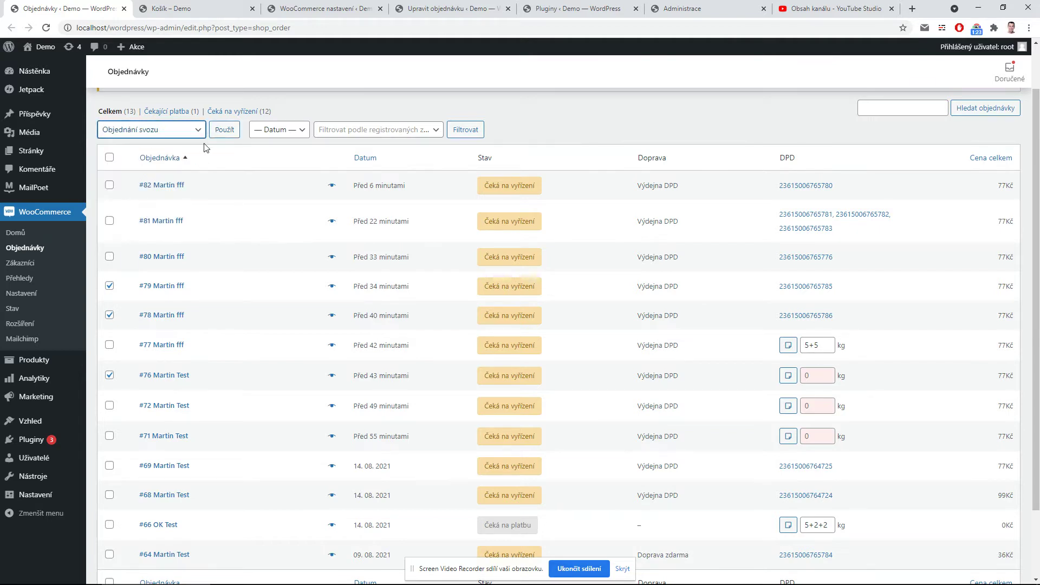
pyautogui.click(109, 157)
pyautogui.click(110, 158)
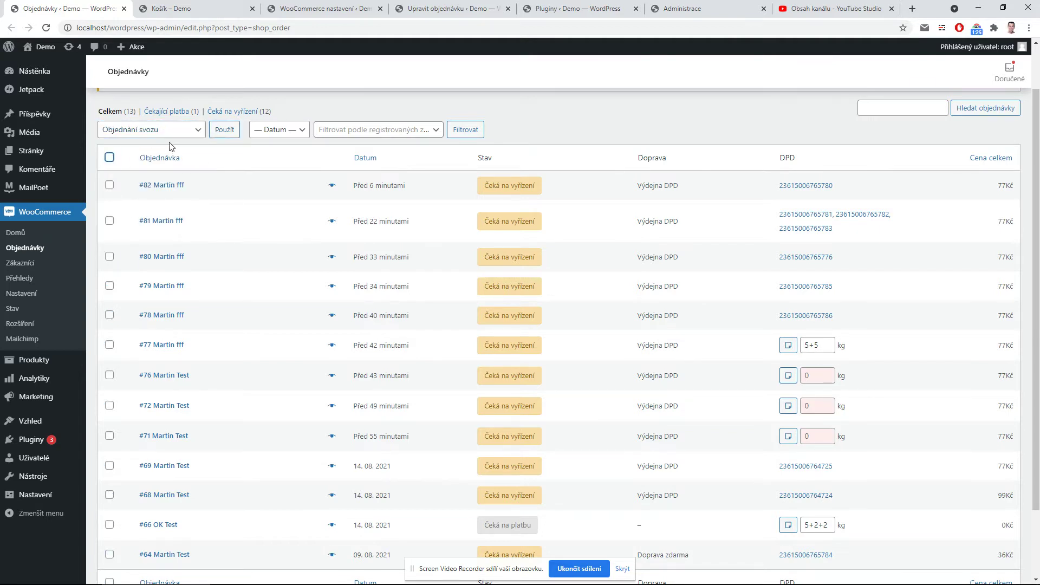
pyautogui.click(216, 137)
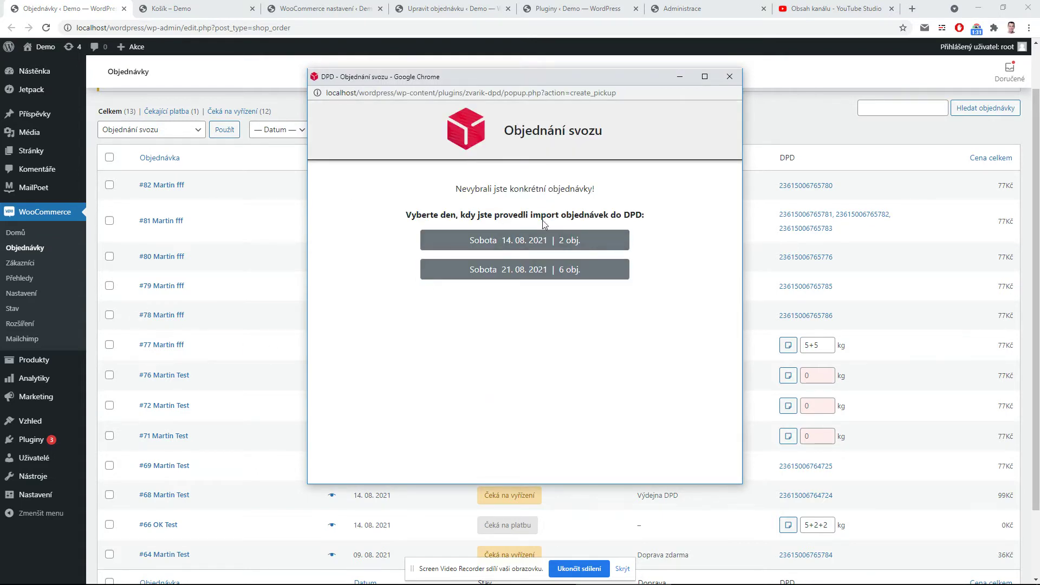
pyautogui.click(549, 271)
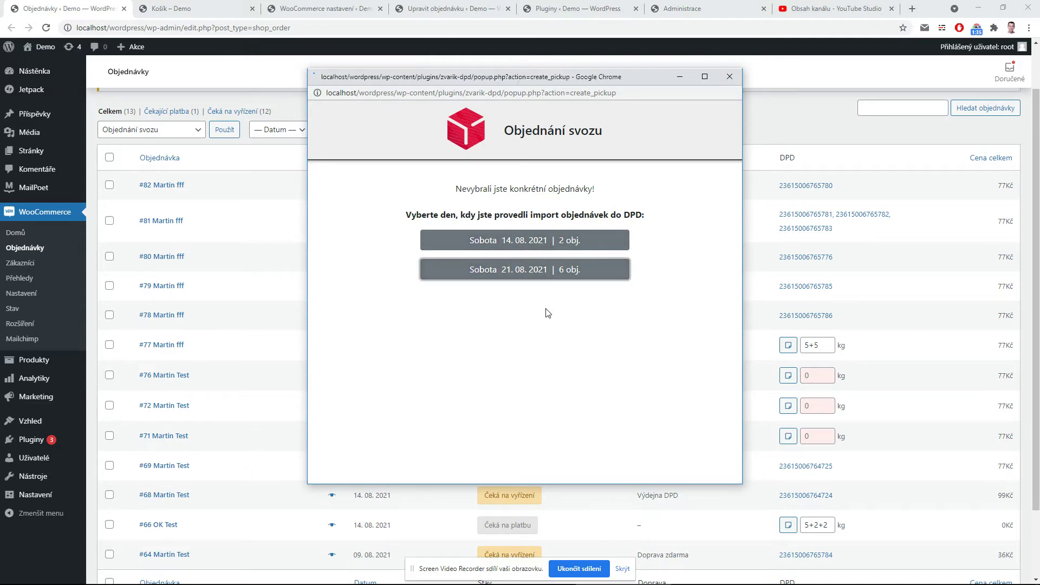
pyautogui.click(612, 217)
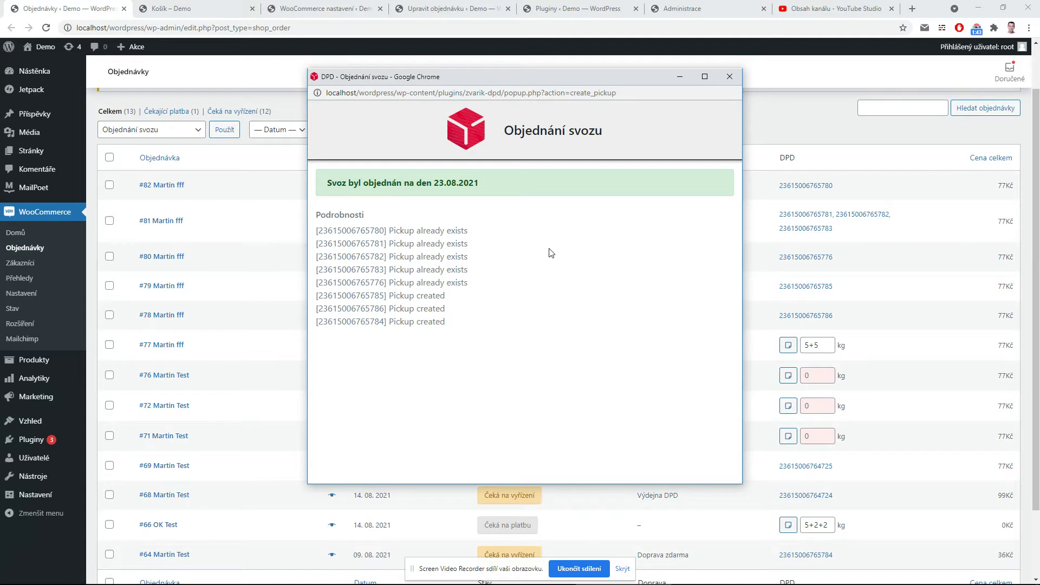
pyautogui.click(739, 79)
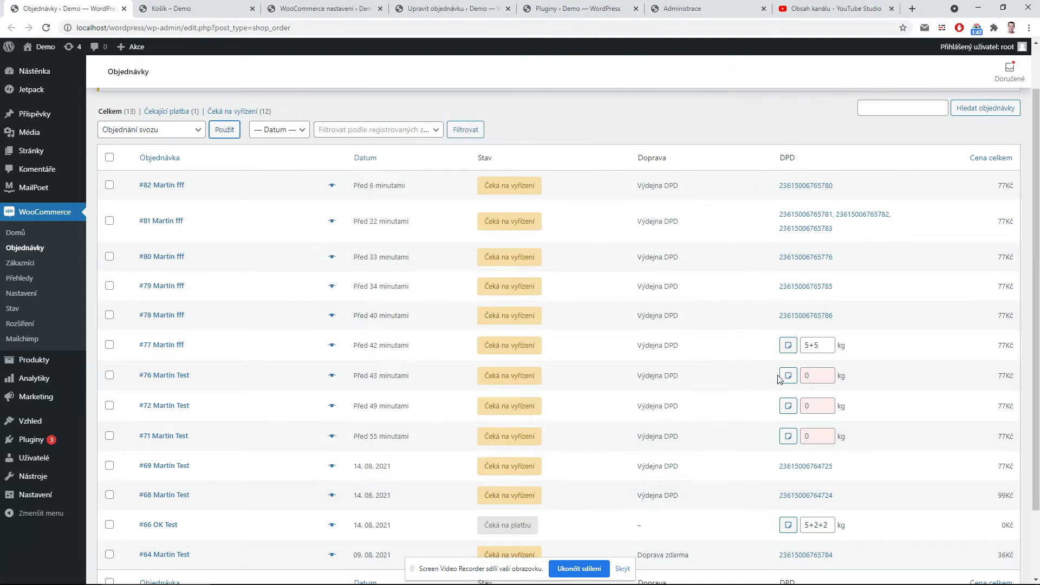
# Open the order weighing 5+5 kg and save the driver note "donést do durhého patra"
pyautogui.click(176, 346)
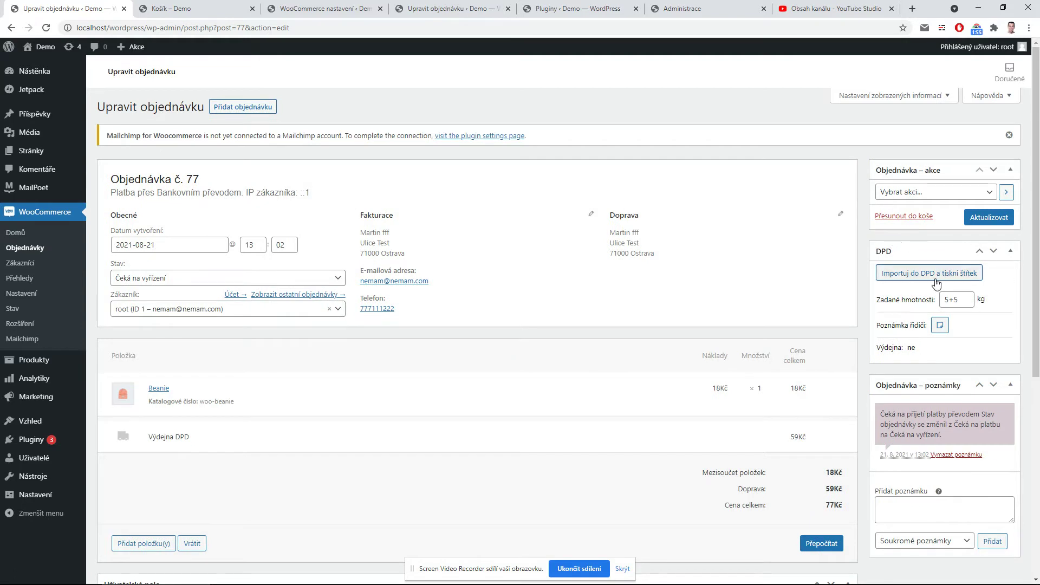
pyautogui.click(940, 325)
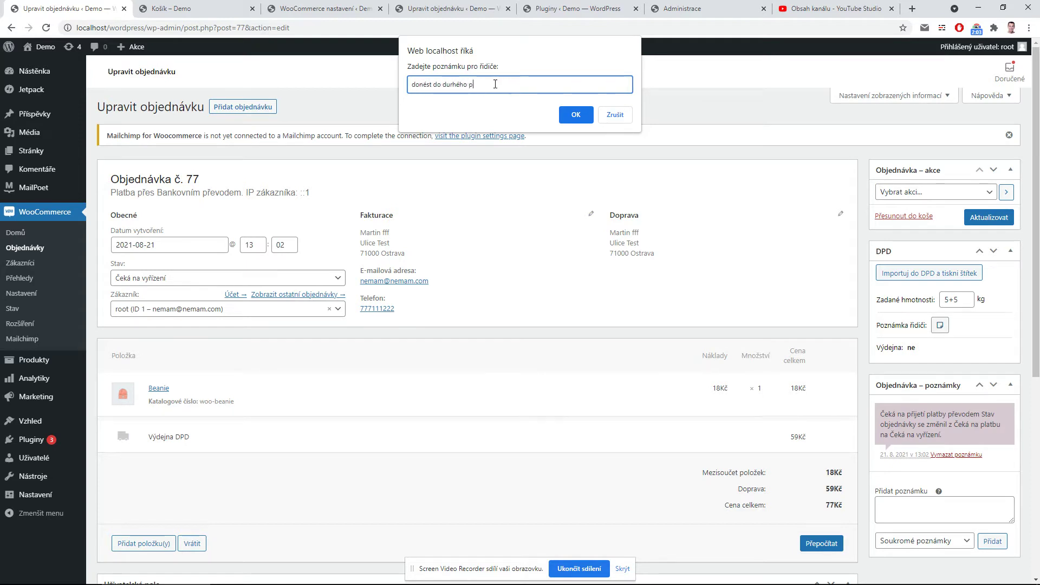
pyautogui.press('Return')
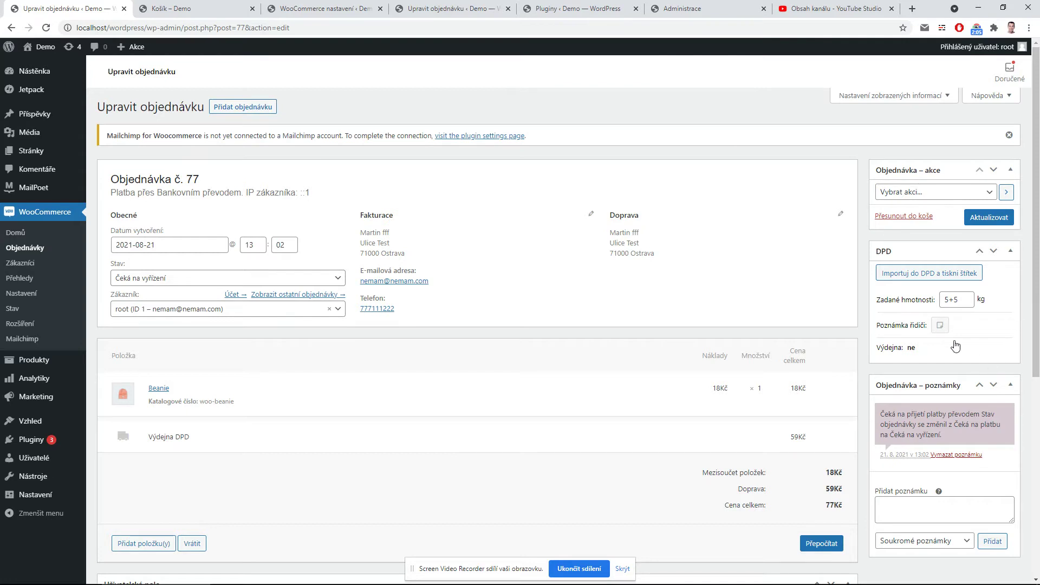
# Assign the Květinářství Komárová pickup point in Hrabyně to the order via the DPD map and save it
pyautogui.click(915, 351)
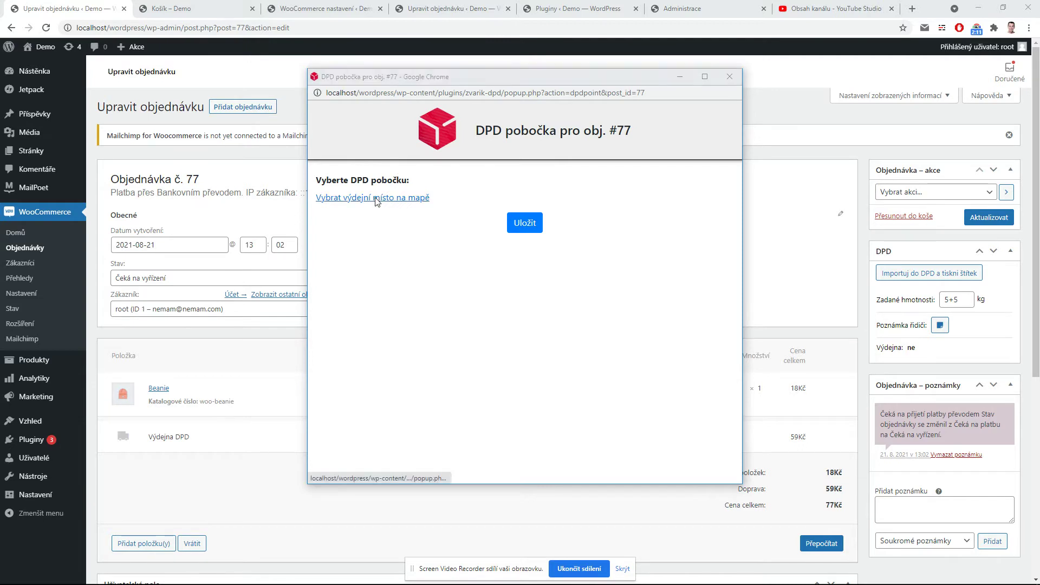
pyautogui.click(375, 198)
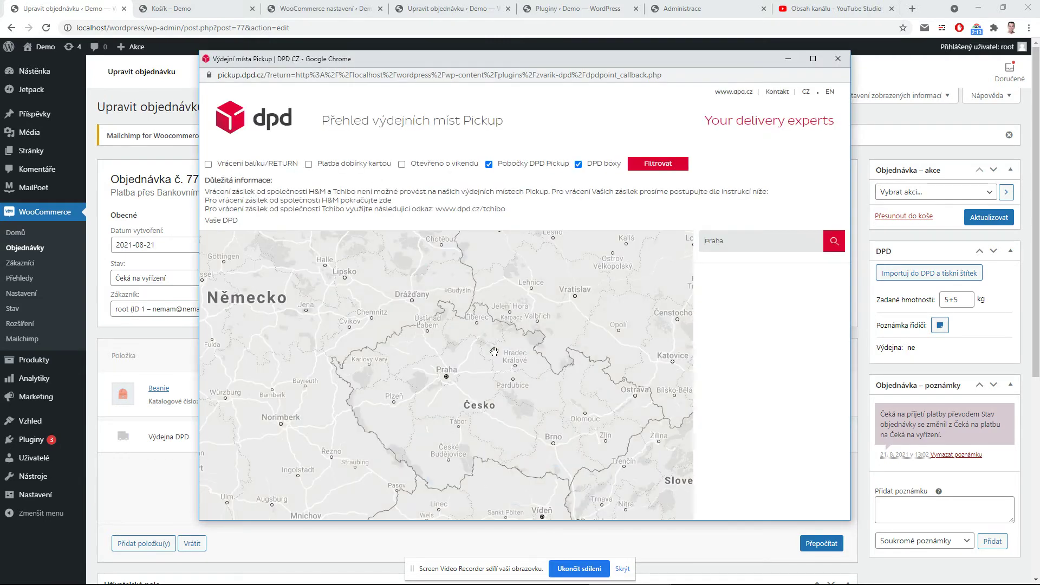
pyautogui.scroll(3, 606, 408)
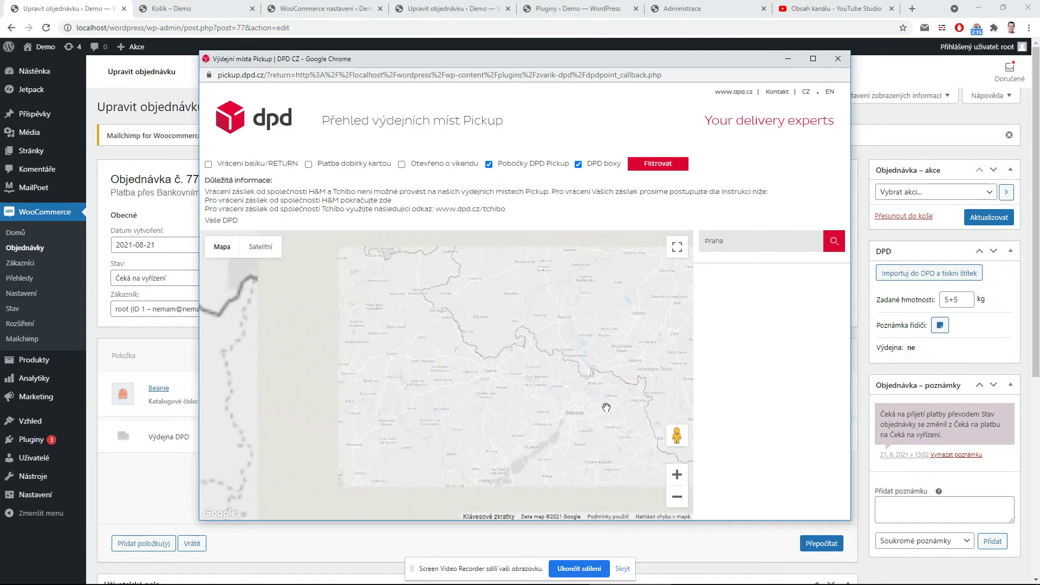
pyautogui.click(435, 385)
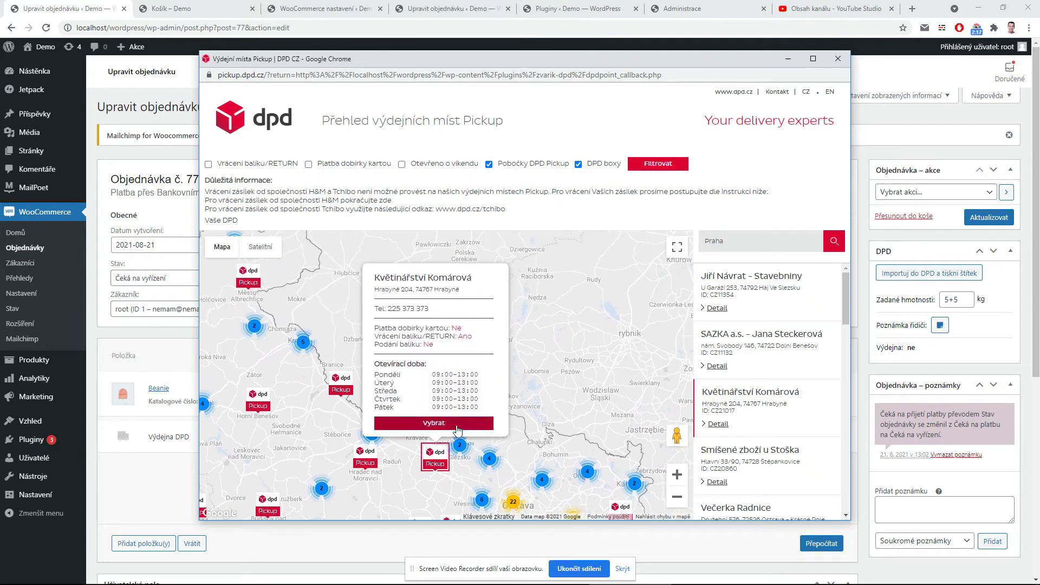
pyautogui.click(457, 428)
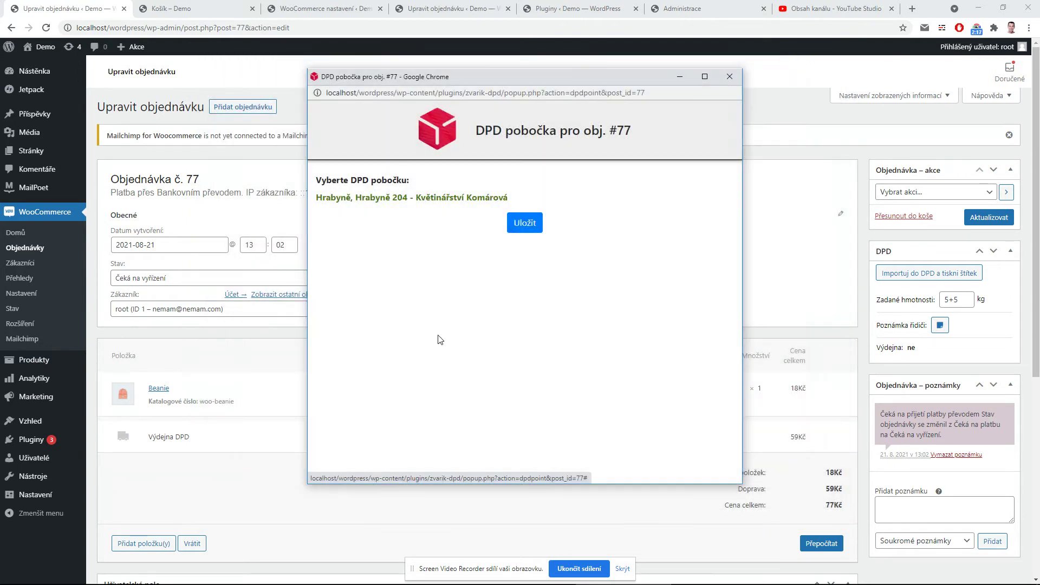
pyautogui.click(524, 224)
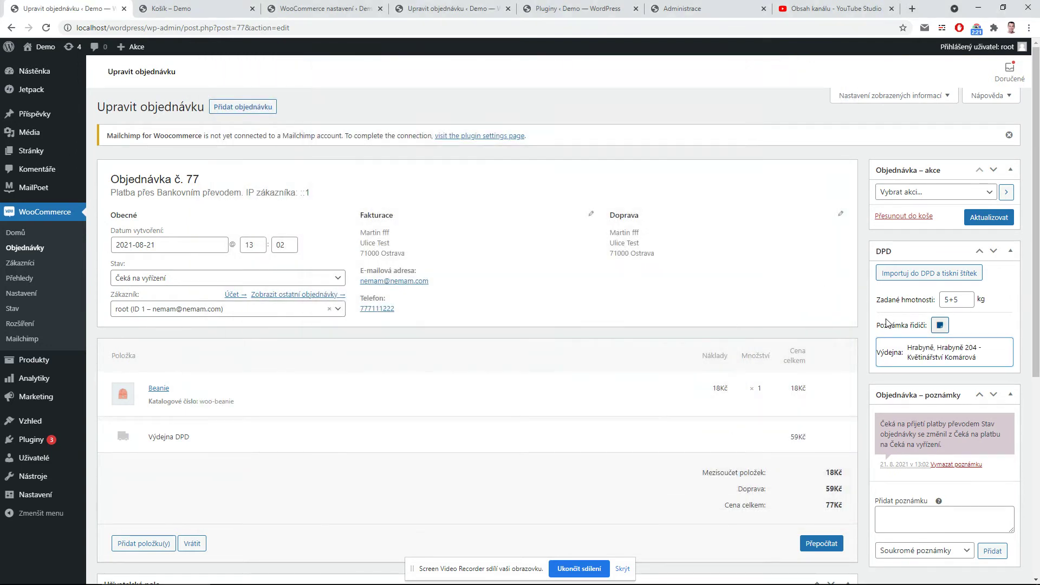
# Import this order to DPD with its labels generated, and close the label window
pyautogui.click(913, 275)
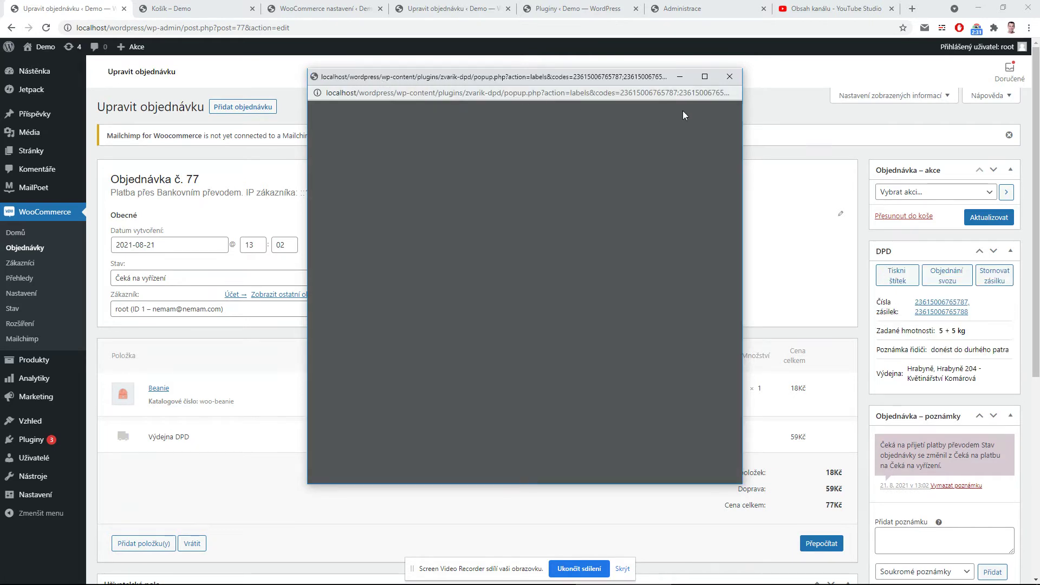
pyautogui.click(732, 77)
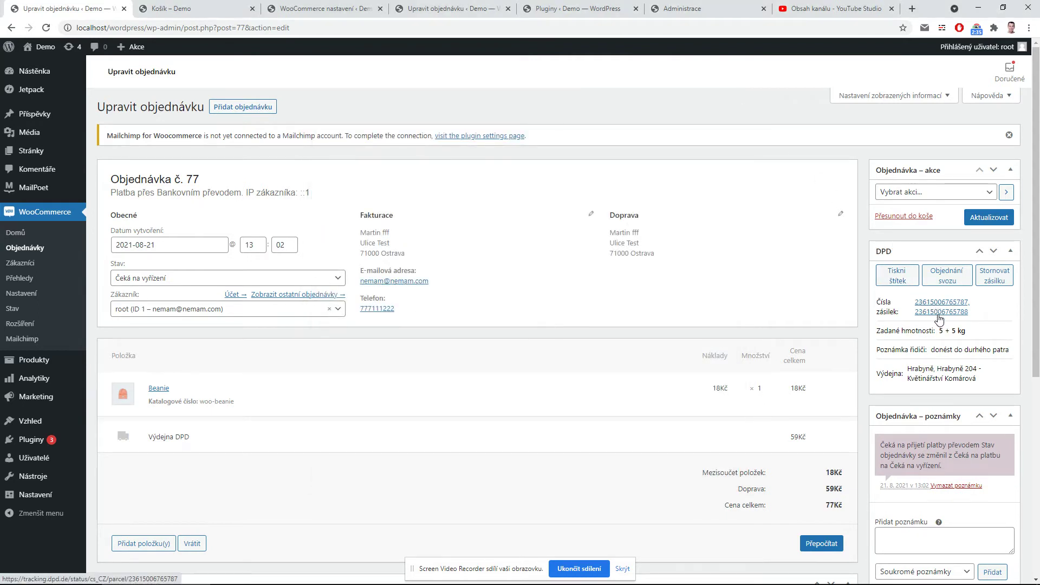
pyautogui.click(916, 192)
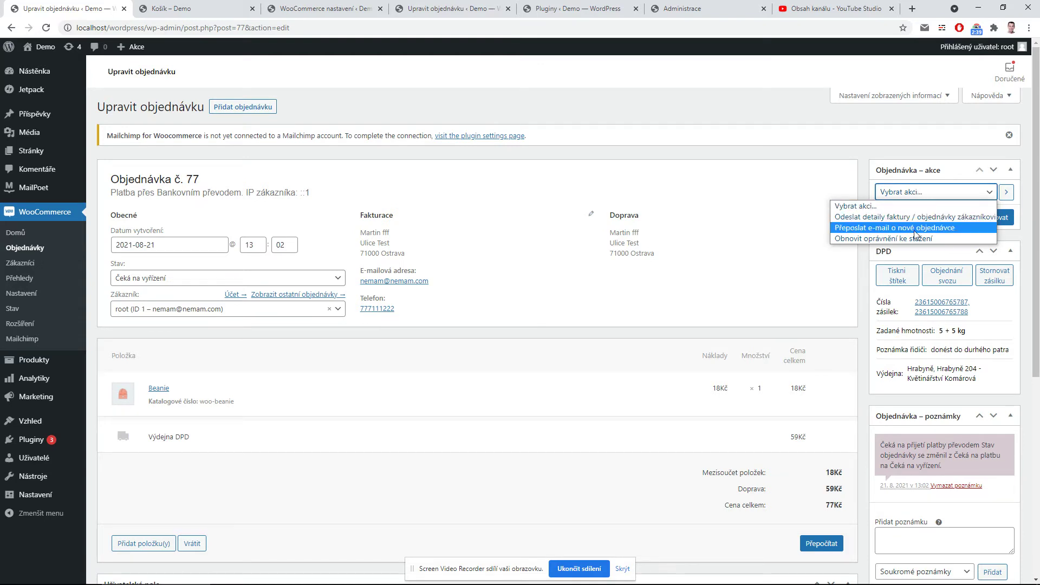
pyautogui.click(918, 216)
pyautogui.click(921, 195)
pyautogui.click(925, 205)
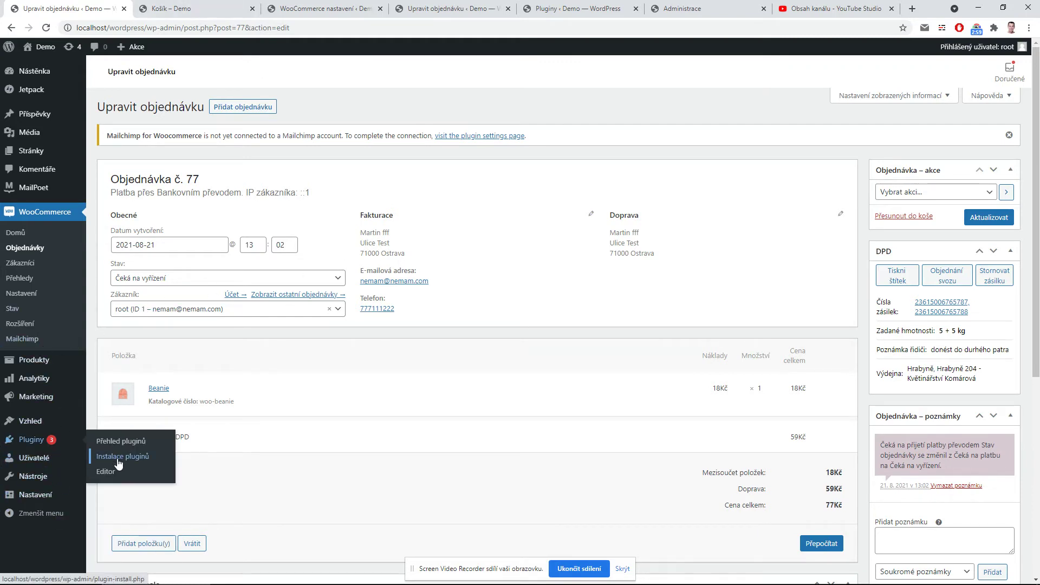
# Open the WooCommerce DPD API plugin's configuration from the installed plugins overview and review its API and shipping settings
pyautogui.click(121, 454)
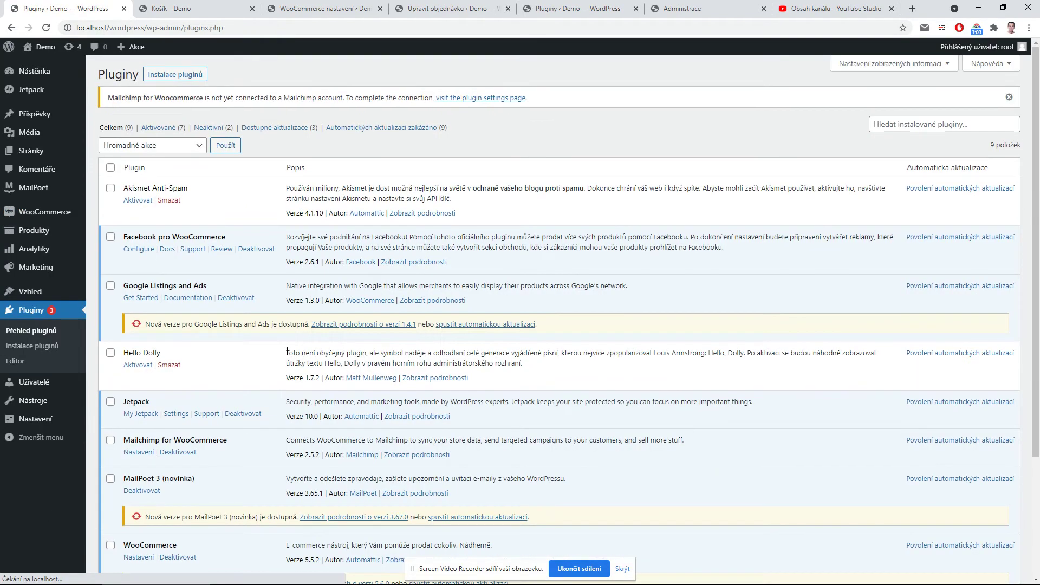
pyautogui.scroll(-3, 288, 355)
pyautogui.click(568, 468)
pyautogui.moveTo(381, 79); pyautogui.dragTo(327, 76)
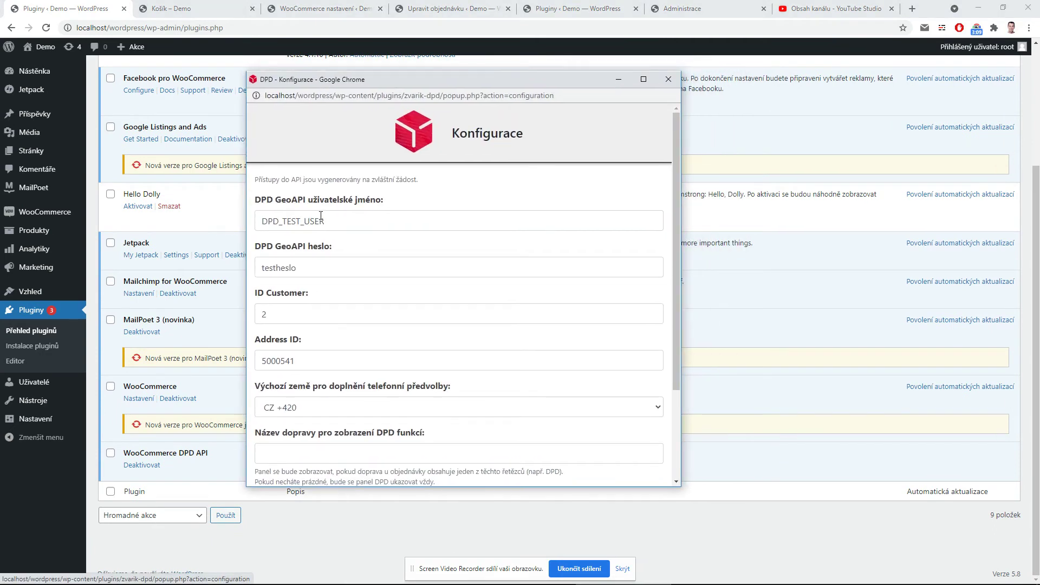
pyautogui.moveTo(276, 201); pyautogui.dragTo(303, 200)
pyautogui.scroll(-3, 352, 349)
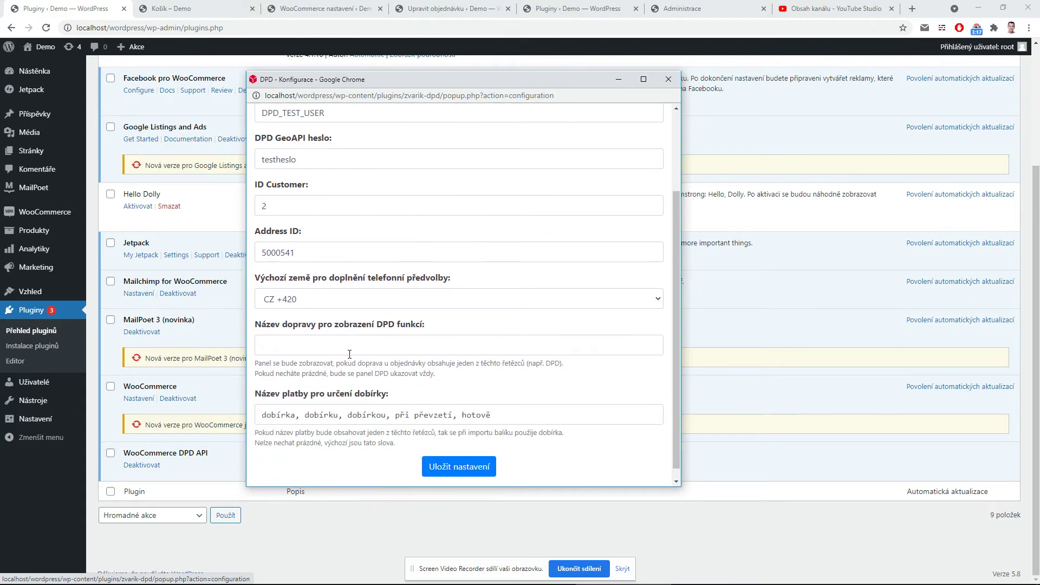
# Set the shipping name for showing DPD functions to "DPD", save the plugin configuration and close its window
pyautogui.moveTo(258, 315); pyautogui.dragTo(425, 321)
pyautogui.click(431, 322)
pyautogui.click(426, 332)
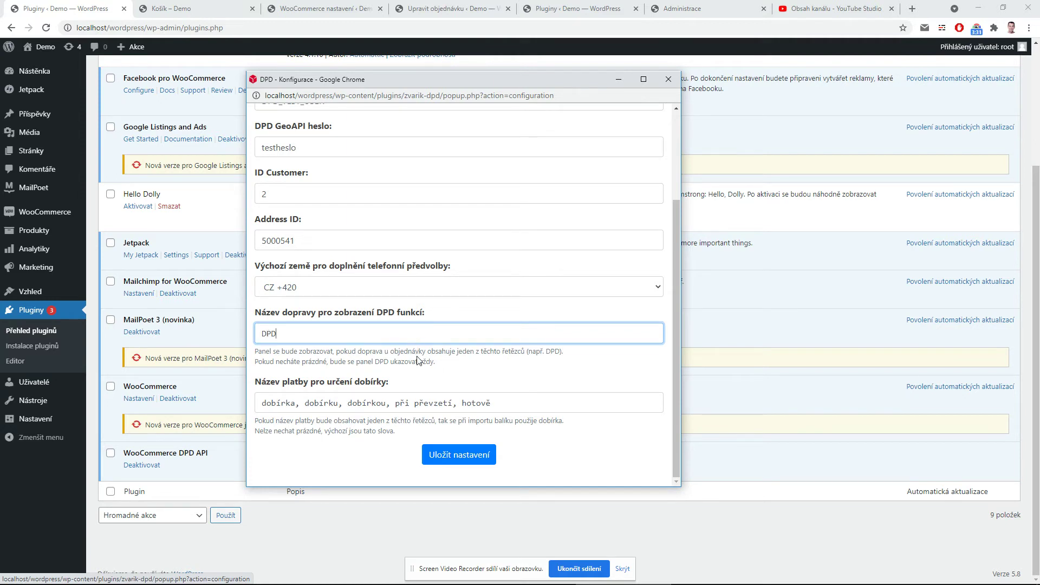
pyautogui.click(284, 333)
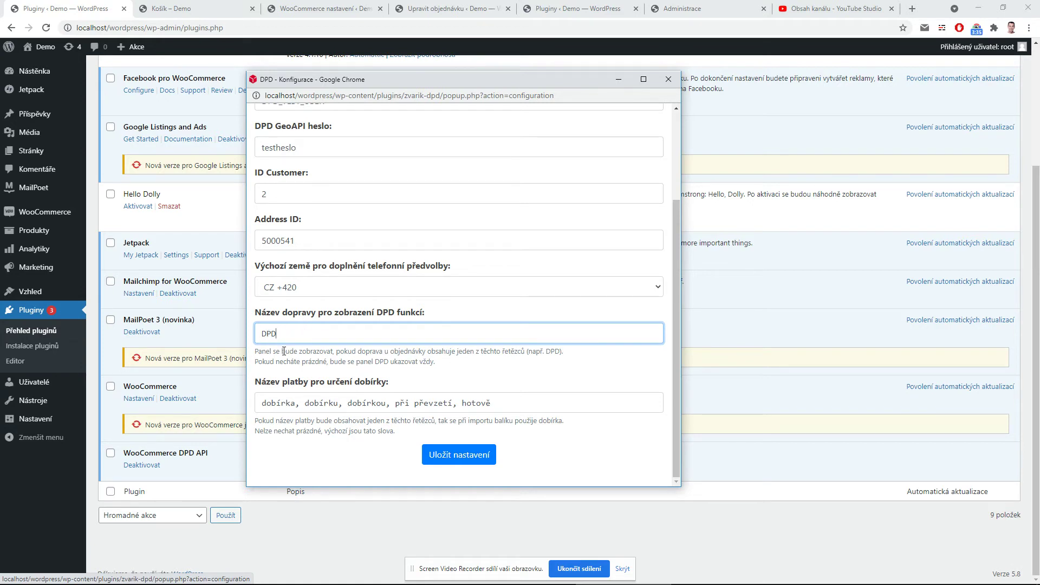
pyautogui.tripleClick(260, 386)
pyautogui.click(403, 388)
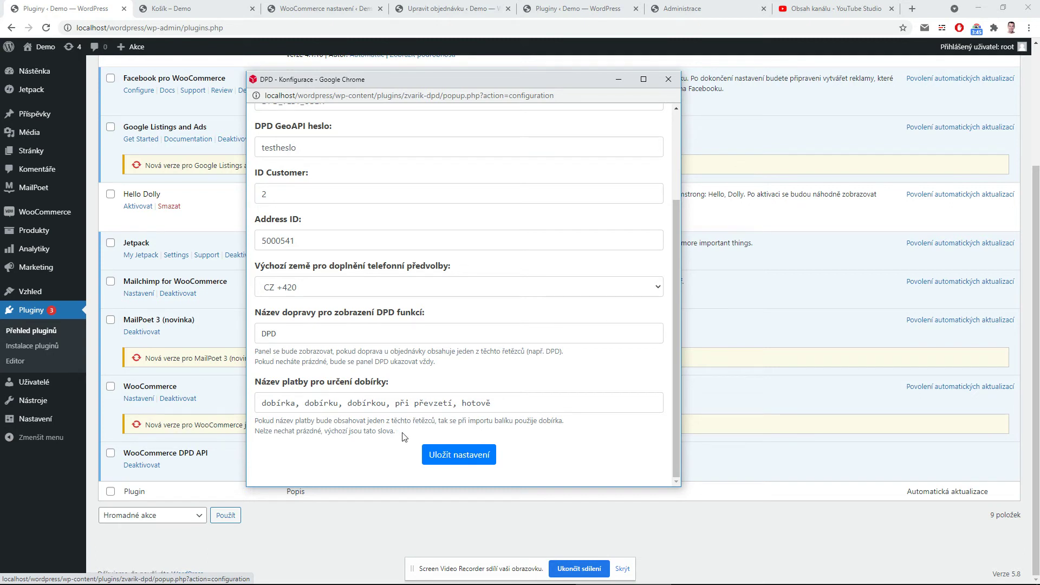
pyautogui.click(464, 453)
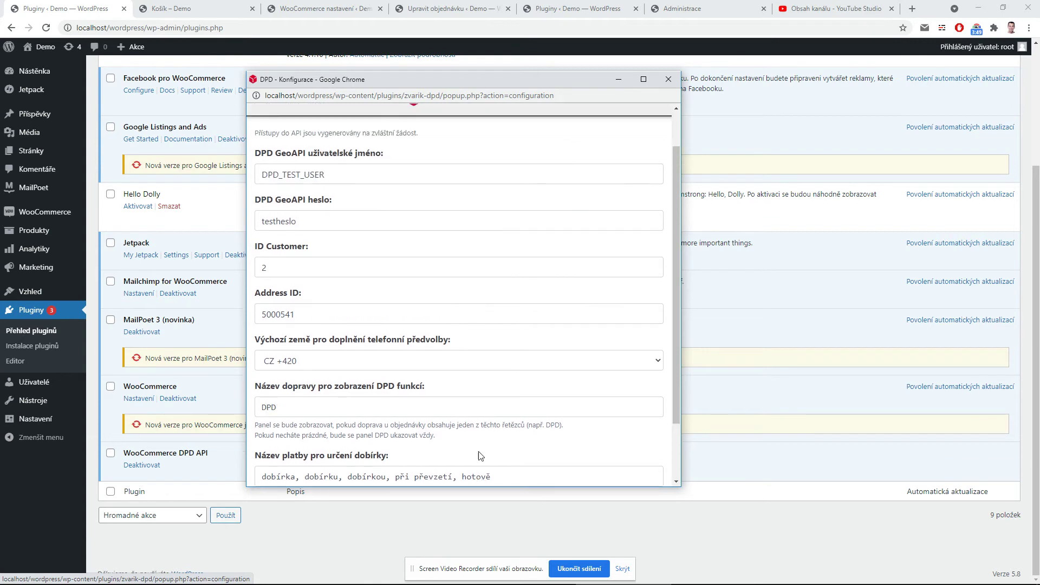
pyautogui.click(667, 79)
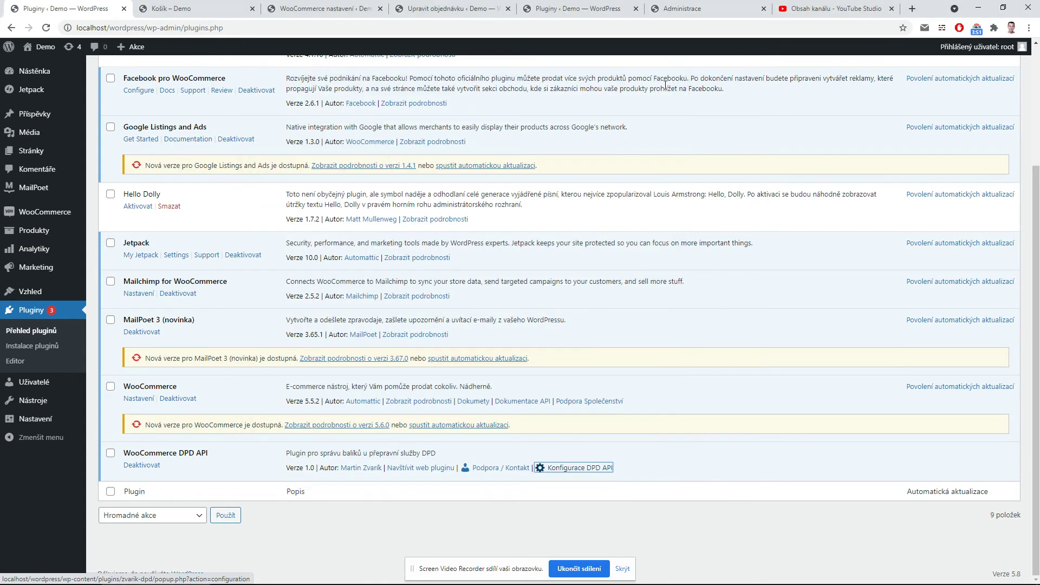
# Examine the DPD Pickup shipping method in the WooCommerce settings, including its enabling option, title and price
pyautogui.moveTo(302, 8); pyautogui.dragTo(198, 8)
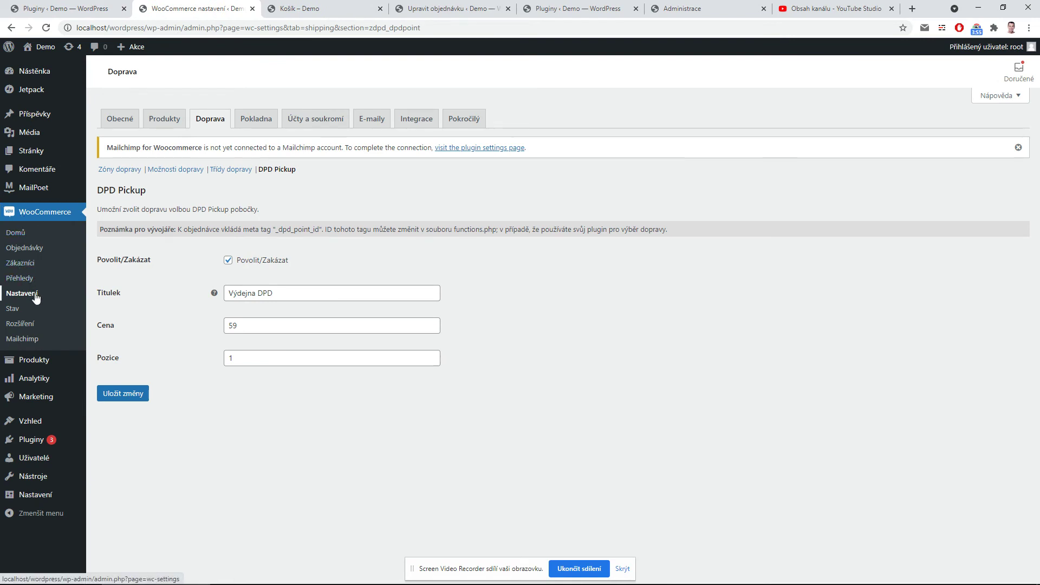
pyautogui.moveTo(296, 170); pyautogui.dragTo(258, 171)
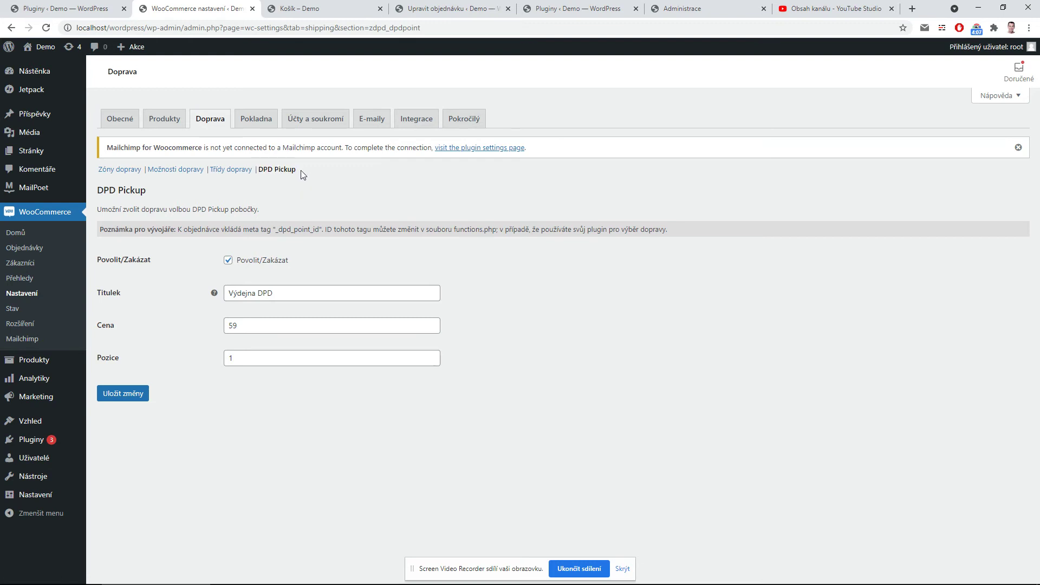
pyautogui.click(258, 198)
pyautogui.moveTo(273, 293); pyautogui.dragTo(213, 295)
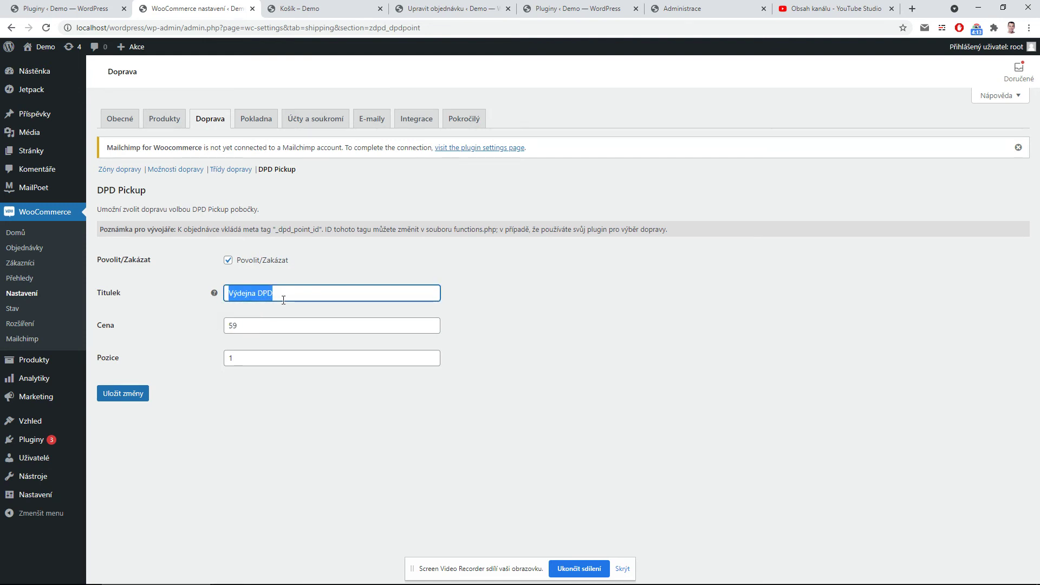
pyautogui.click(235, 327)
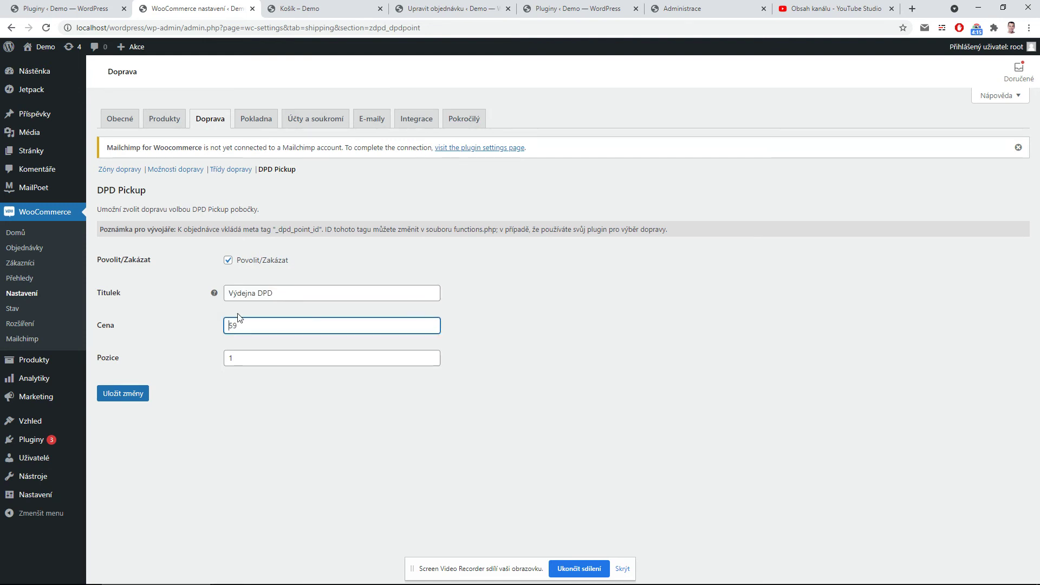
pyautogui.doubleClick(257, 263)
pyautogui.click(287, 264)
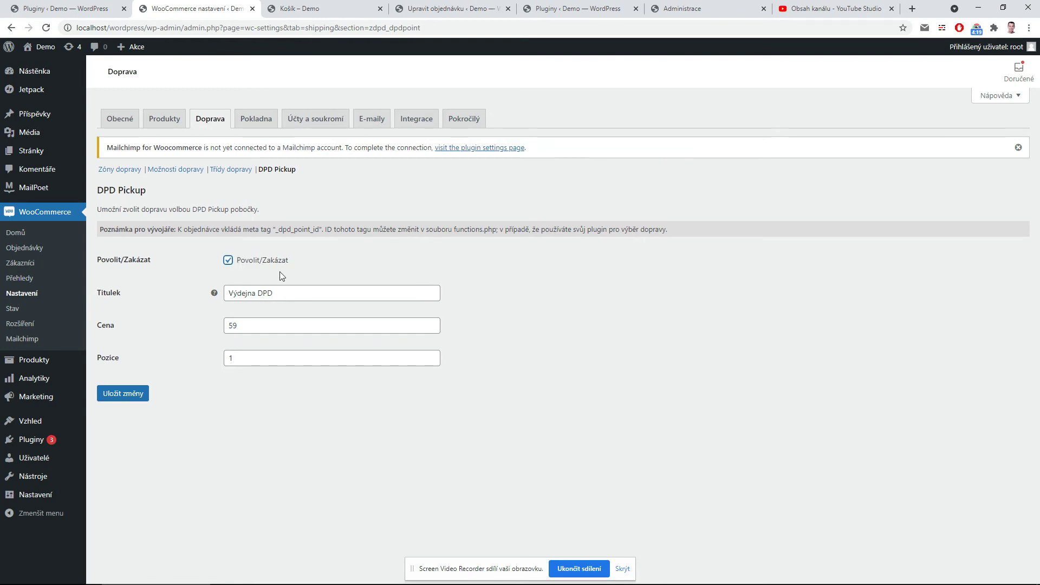
# In the shop cart, try the Přepravce shipping option, switch back to Výdejna DPD and proceed to checkout
pyautogui.click(323, 8)
pyautogui.scroll(-3, 550, 220)
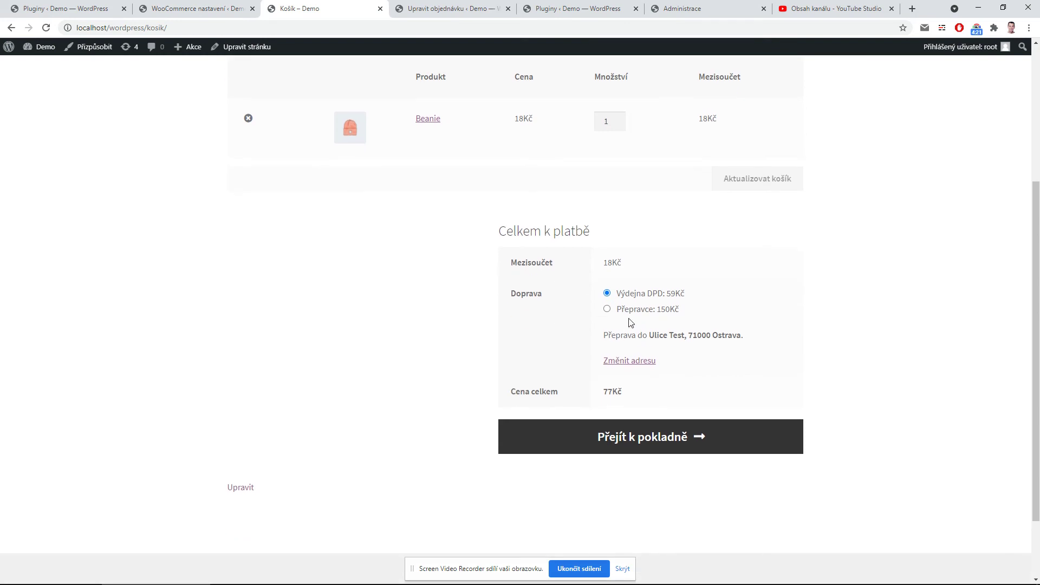
pyautogui.moveTo(617, 293); pyautogui.dragTo(621, 314)
pyautogui.click(622, 314)
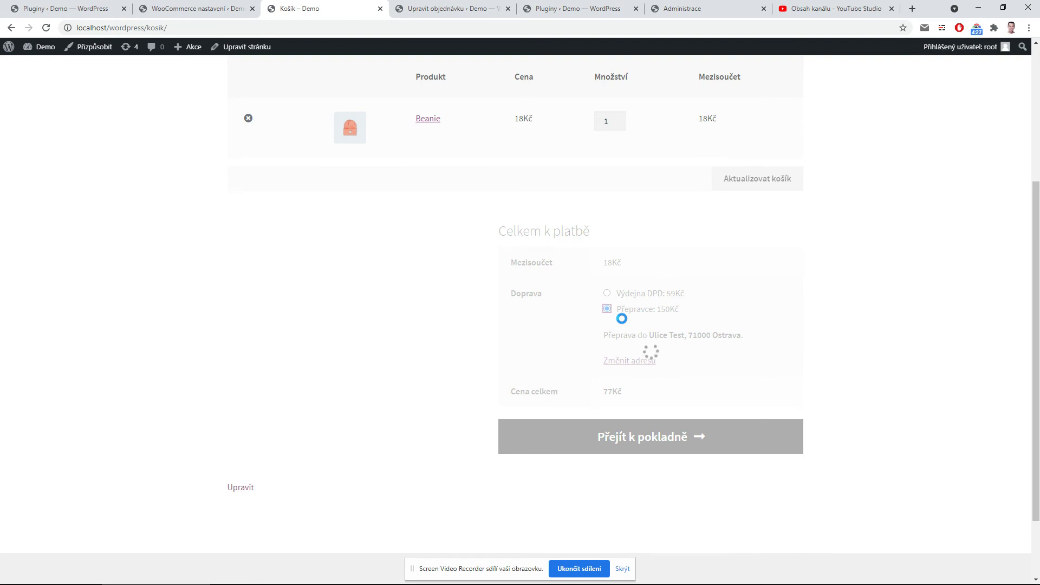
pyautogui.click(639, 293)
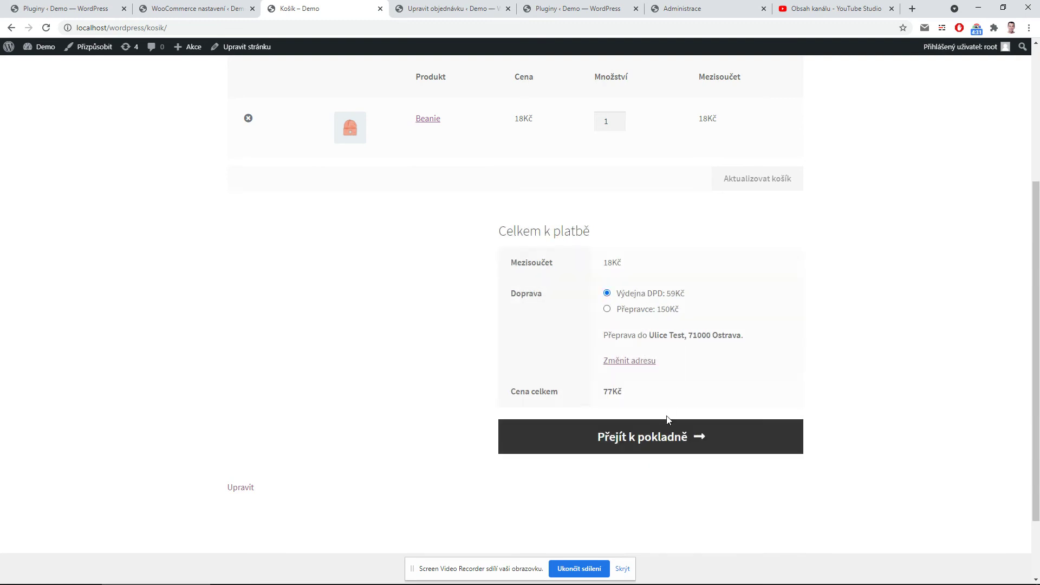
pyautogui.click(664, 439)
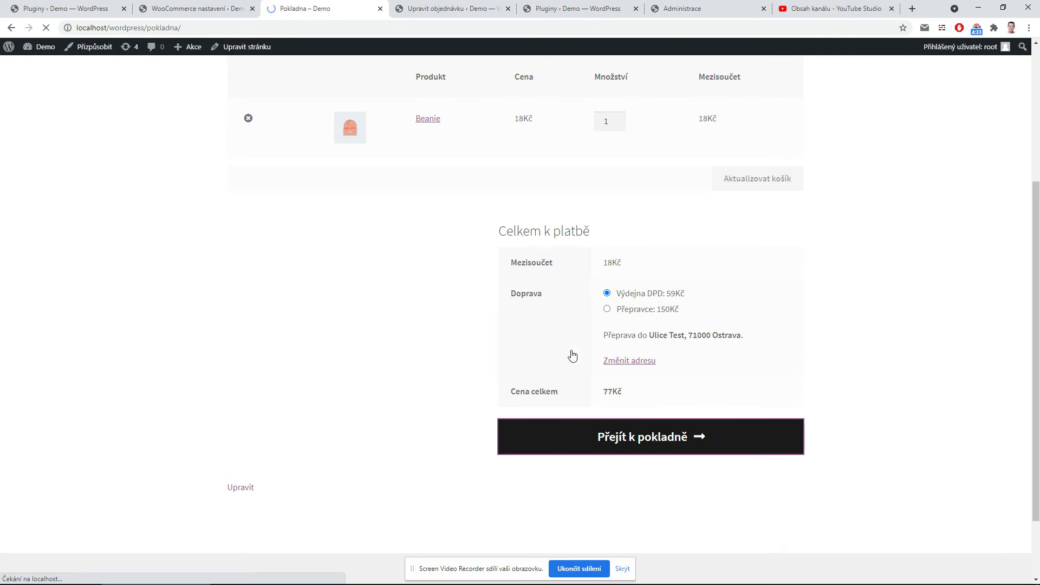
# Choose the TAW s.r.o. pickup point at Suderova 2013/19a in Ostrava from the DPD map for the checkout
pyautogui.scroll(-3, 441, 234)
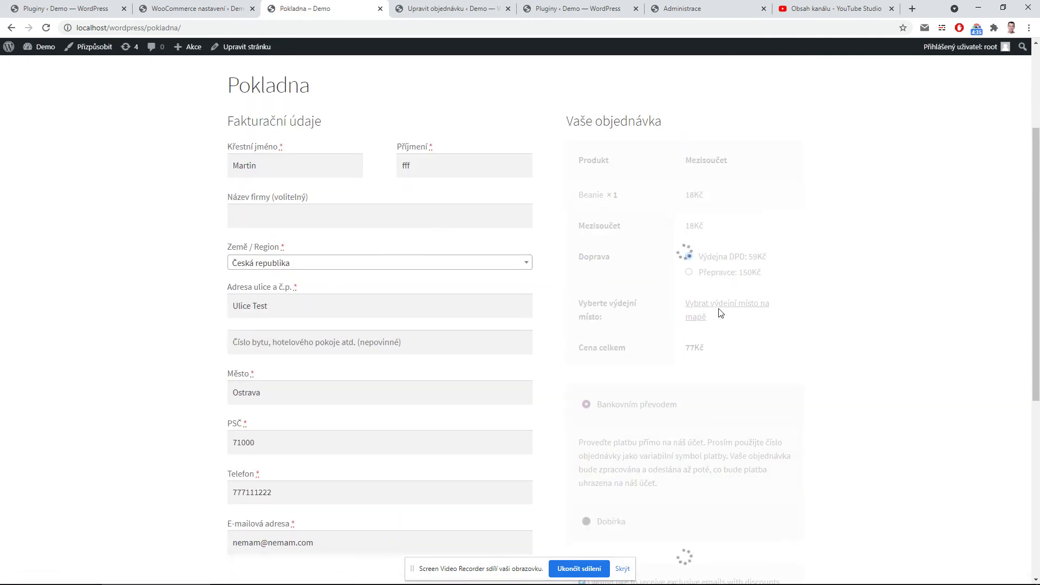
pyautogui.click(735, 308)
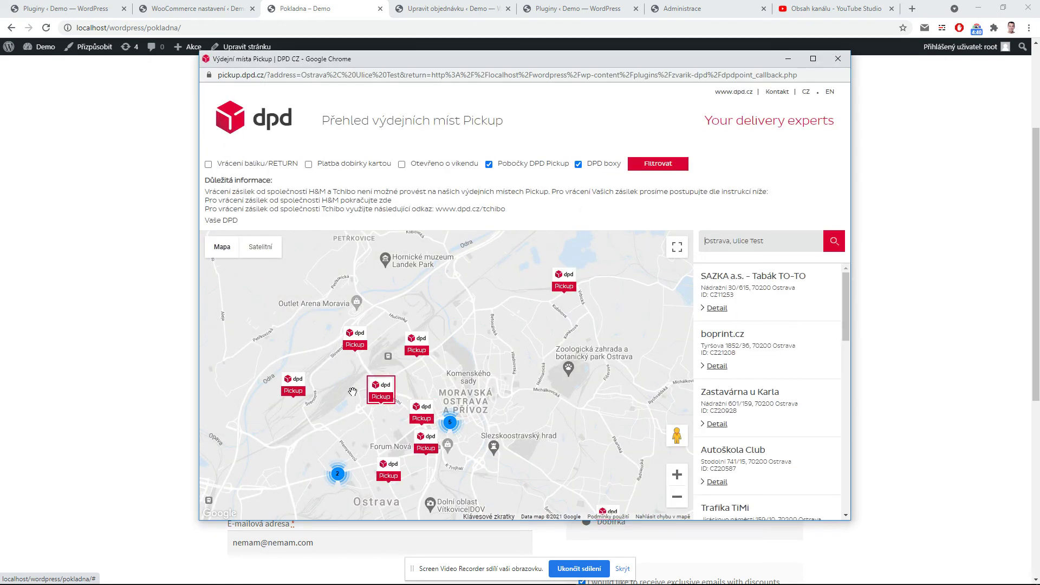
pyautogui.click(293, 386)
pyautogui.click(278, 423)
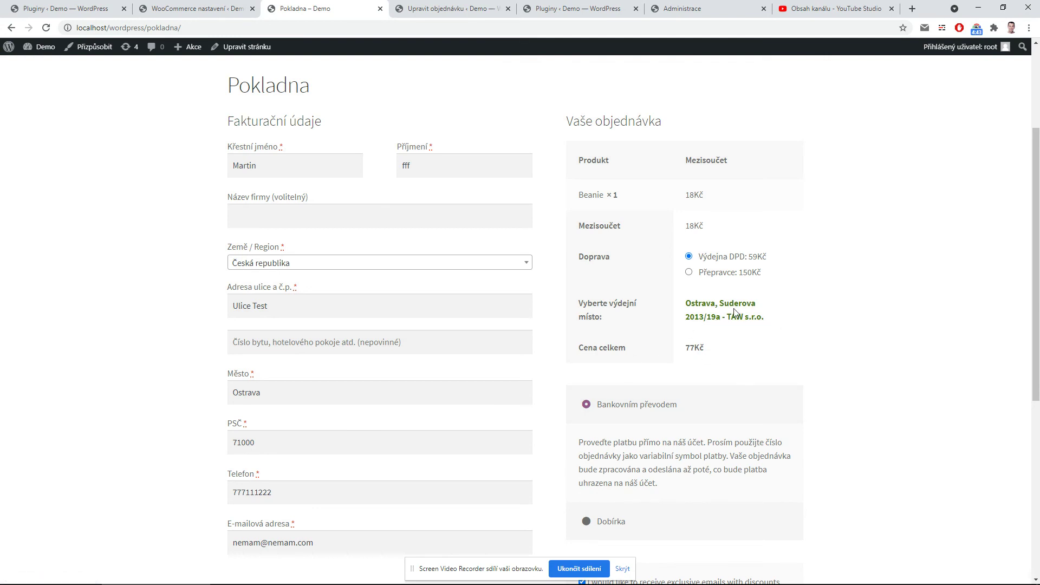
# Place the Beanie order with bank transfer as the payment method
pyautogui.scroll(-2, 738, 342)
pyautogui.scroll(-1, 737, 342)
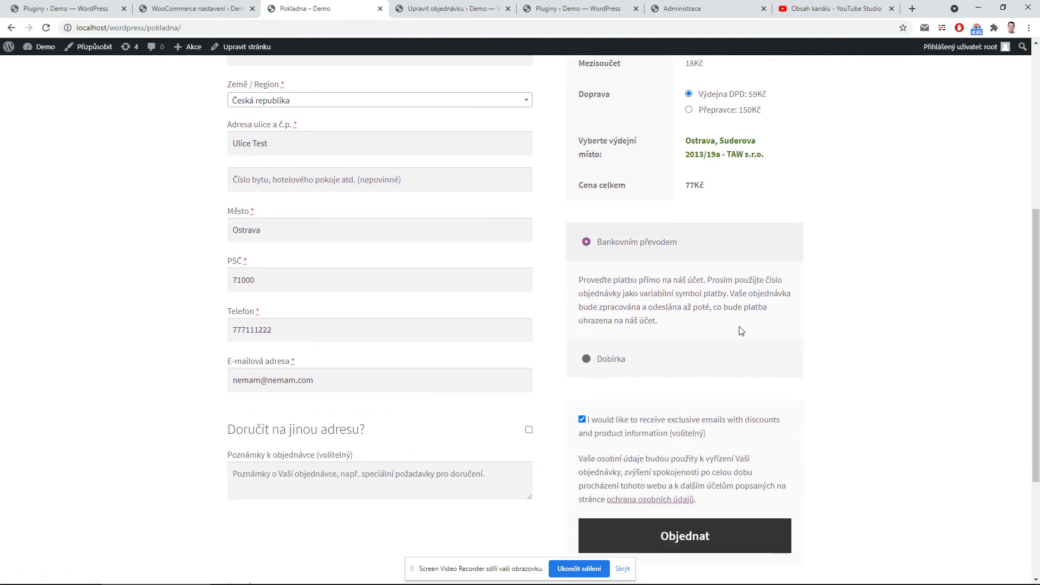
pyautogui.click(711, 532)
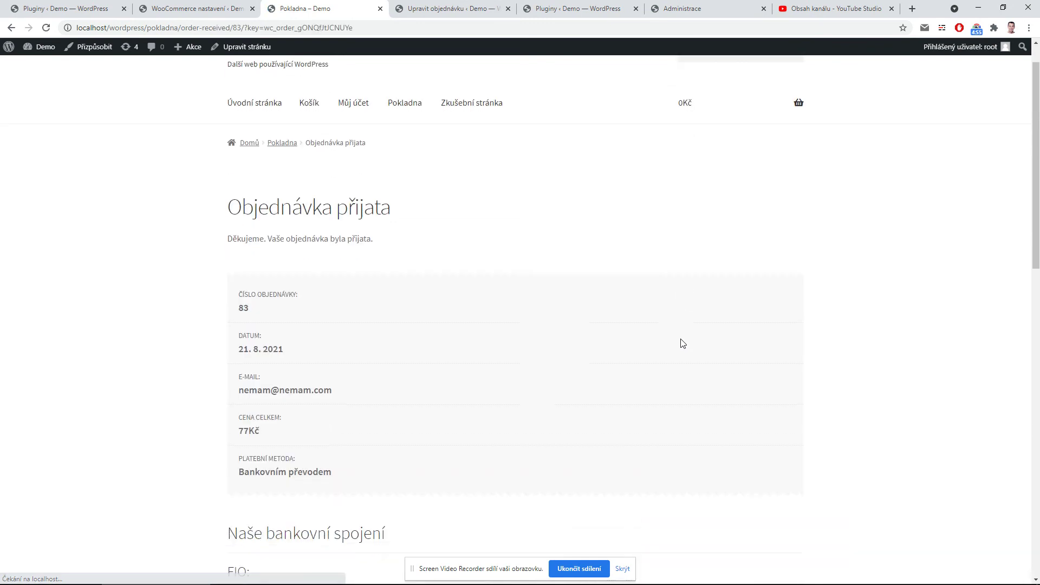
# Examine the received order's confirmation details and return to the installed plugins overview
pyautogui.scroll(-10, 677, 344)
pyautogui.moveTo(426, 436); pyautogui.dragTo(268, 388)
pyautogui.click(325, 401)
pyautogui.scroll(8, 482, 398)
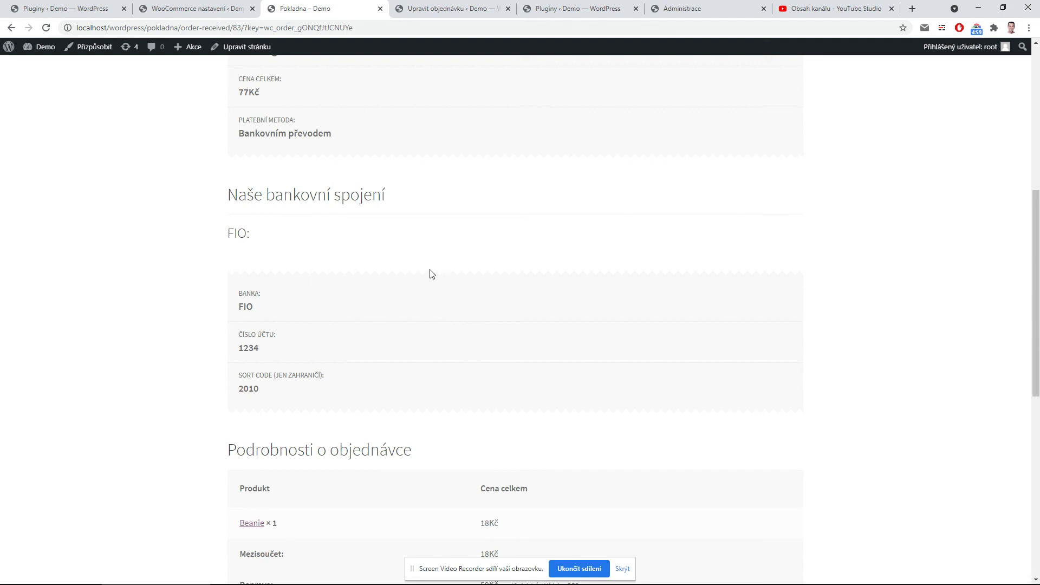
pyautogui.scroll(4, 432, 271)
pyautogui.click(195, 8)
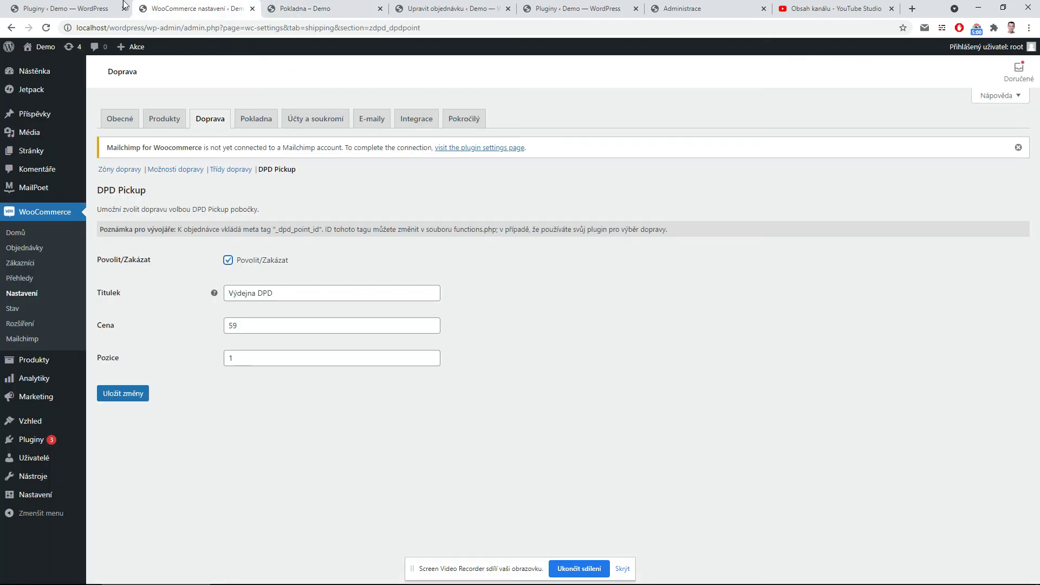
pyautogui.click(72, 7)
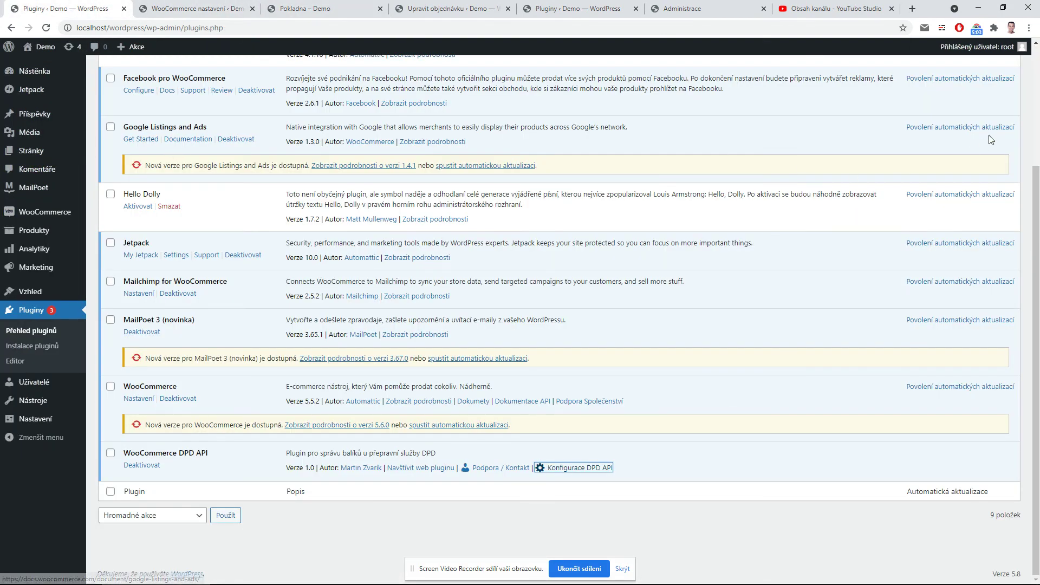